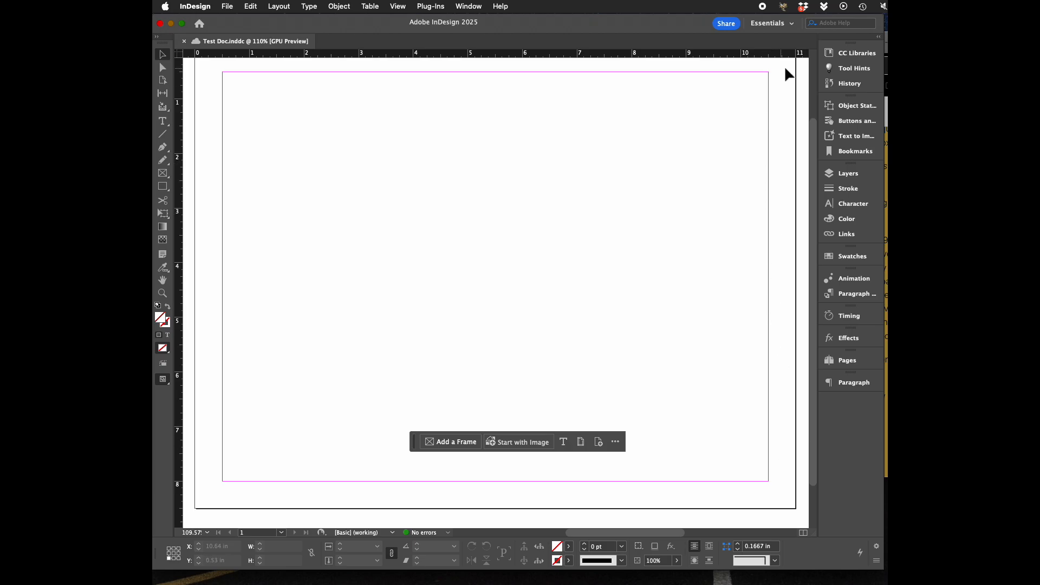
- Switch the workspace to Essentials Classic
click(879, 37)
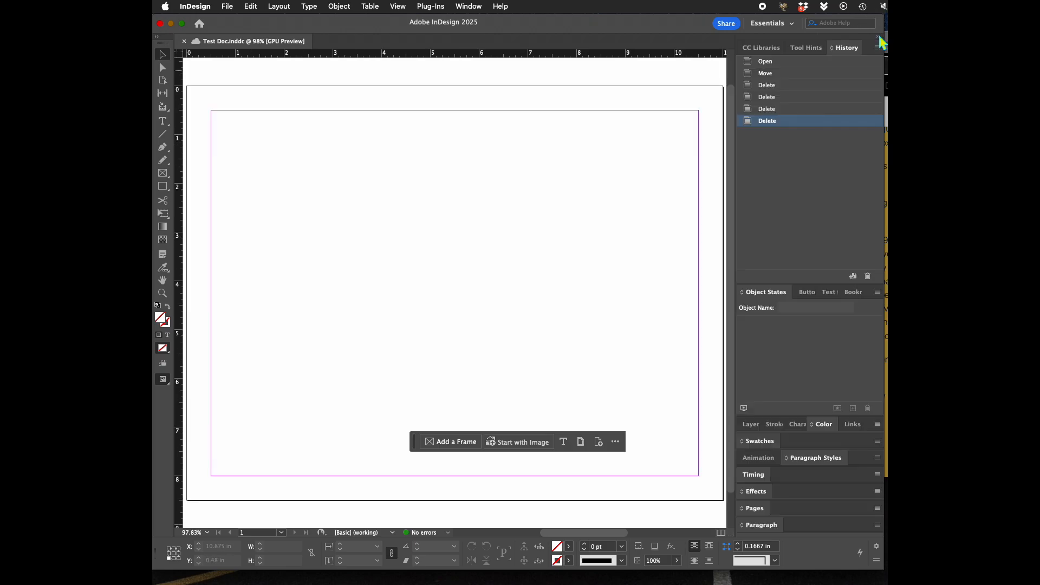
click(879, 37)
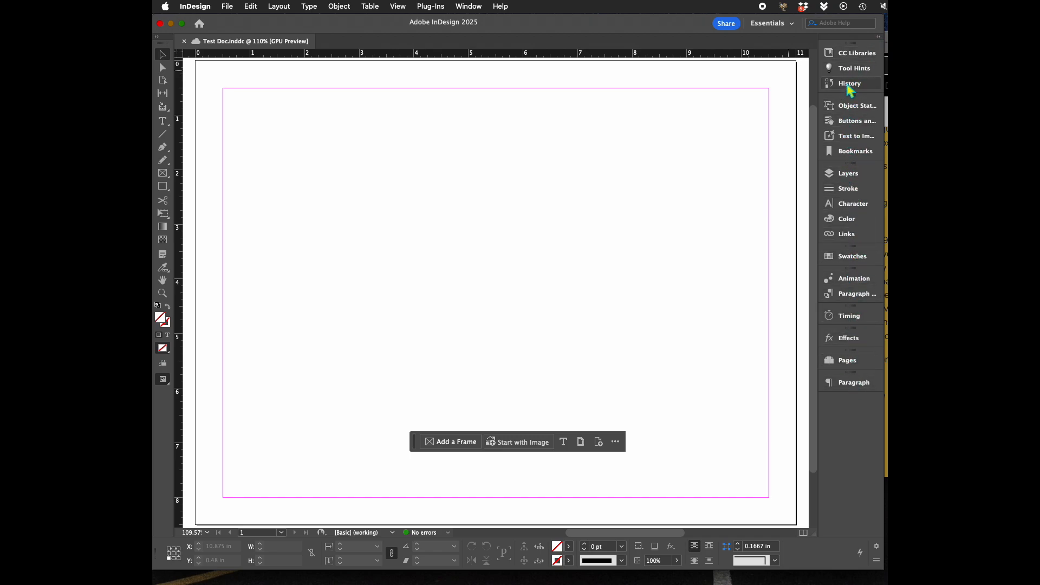
click(782, 24)
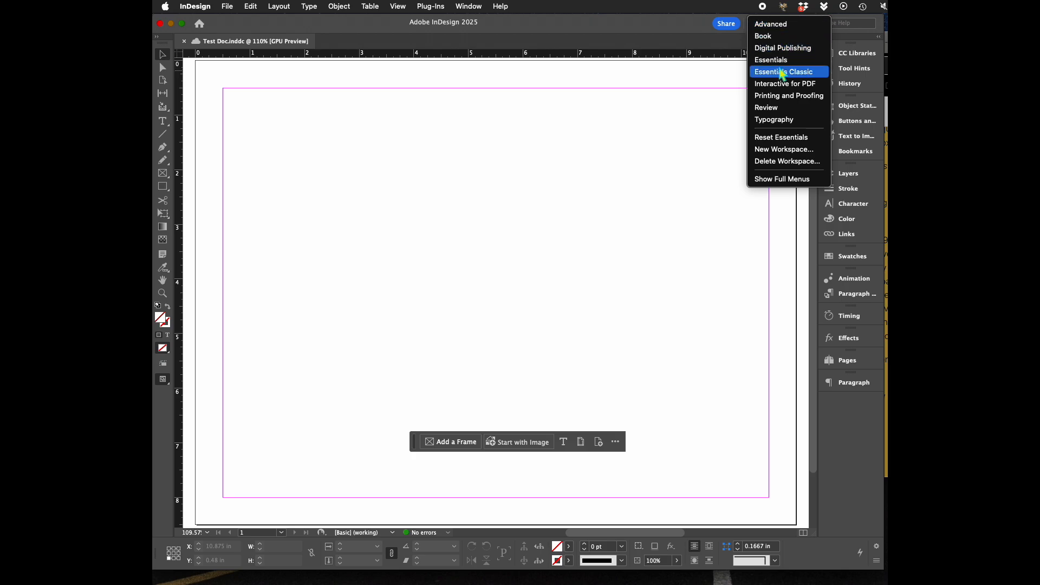
click(782, 72)
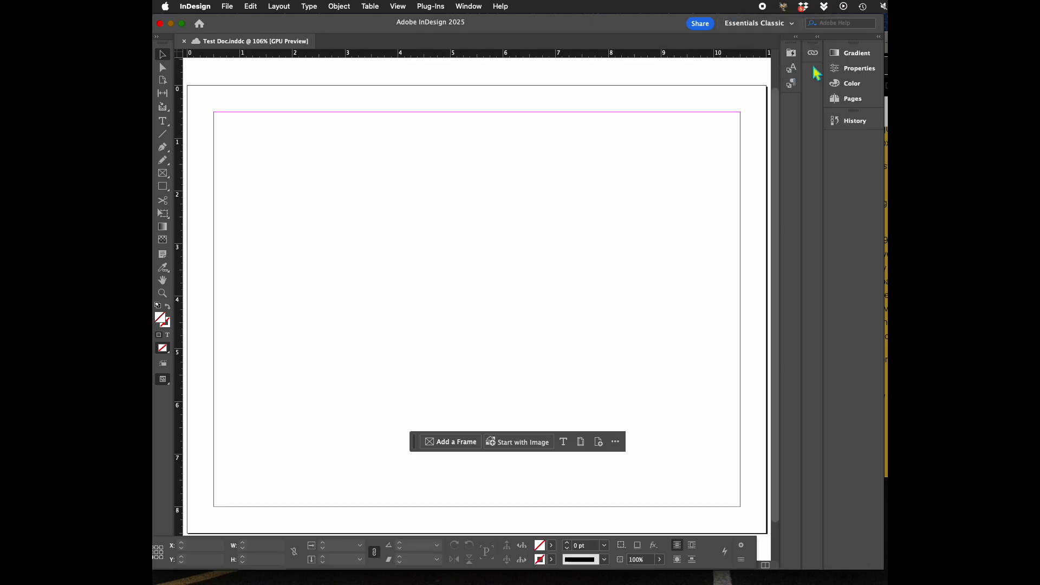
- View the document settings in the Properties panel and the presets in the Style Packs panel
click(848, 69)
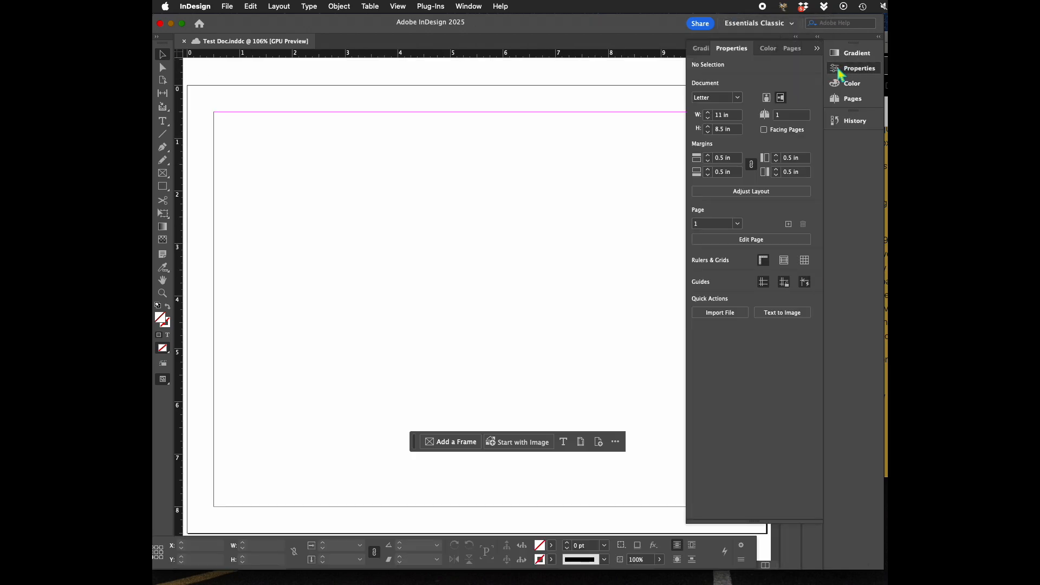
click(818, 48)
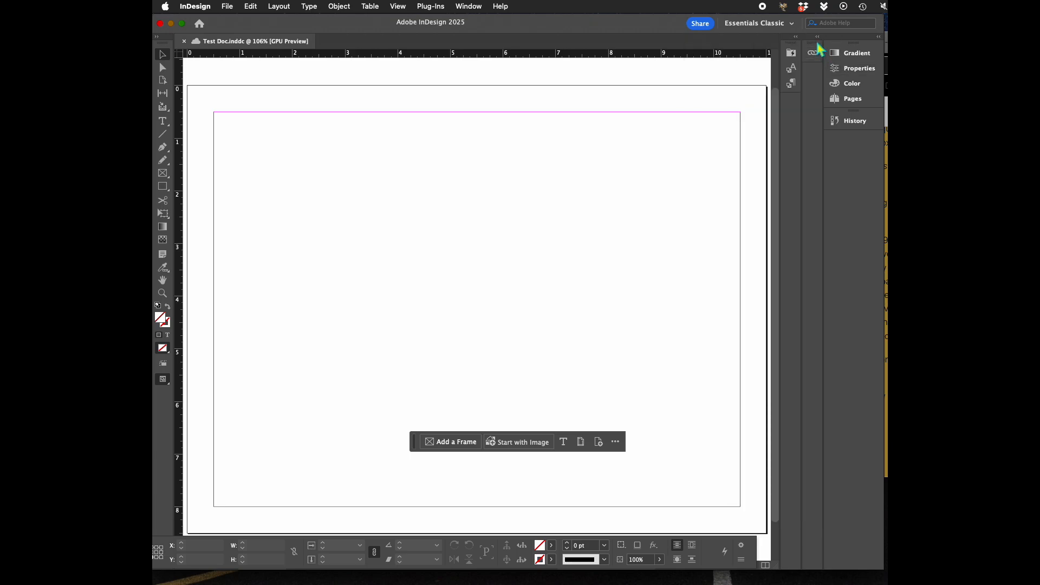
click(817, 38)
click(819, 39)
click(801, 45)
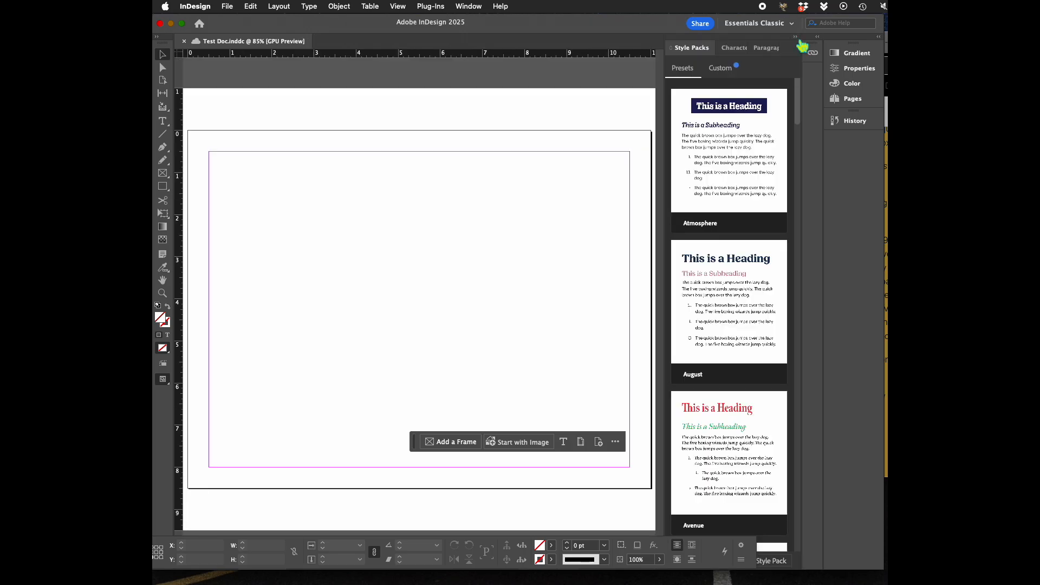
click(796, 38)
- Move the Links, Style Packs, Character Styles and Paragraph Styles panels into the main panel dock beneath History
click(812, 52)
drag(814, 59, 851, 153)
drag(815, 59, 855, 161)
drag(817, 62, 860, 216)
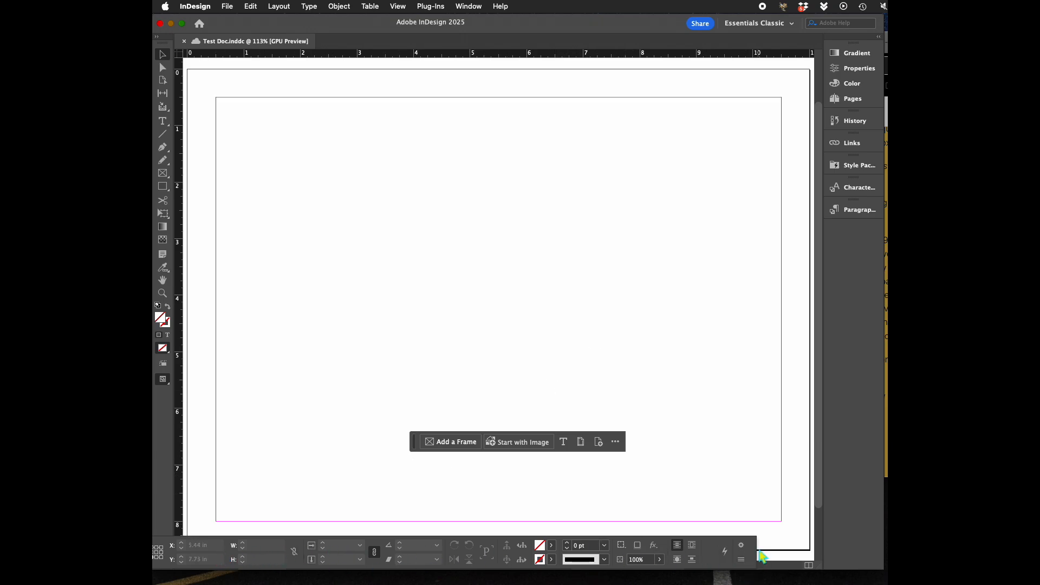
- Shift the application window slightly to the right
click(774, 540)
drag(586, 27, 610, 30)
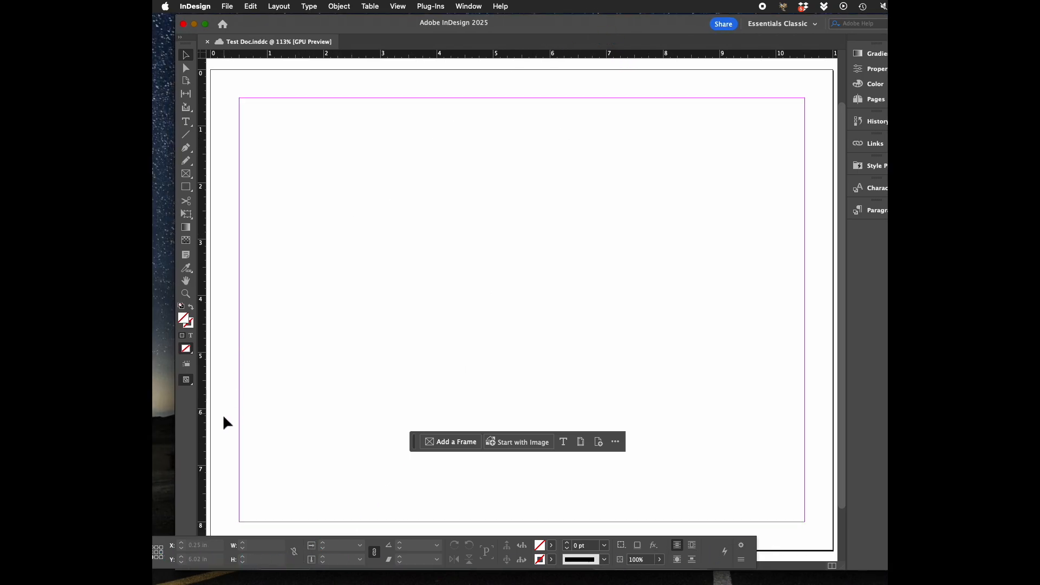
click(204, 539)
click(800, 537)
- Create a text frame about 3.68 by 2.94 in within the page's upper-left area, containing "aijosuhfraiu oiuhoih plihjlikh iklo lik lkh lk klh j"
click(564, 442)
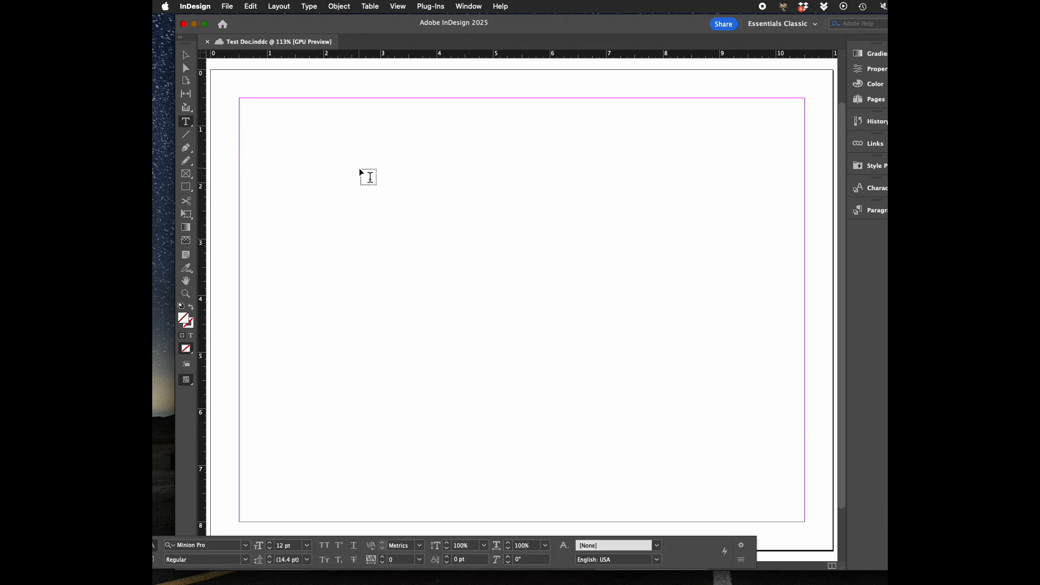
drag(317, 131, 526, 297)
text(aijosuhfraiu oiuhoih plihjlikh iklo lik lkh lk klh j)
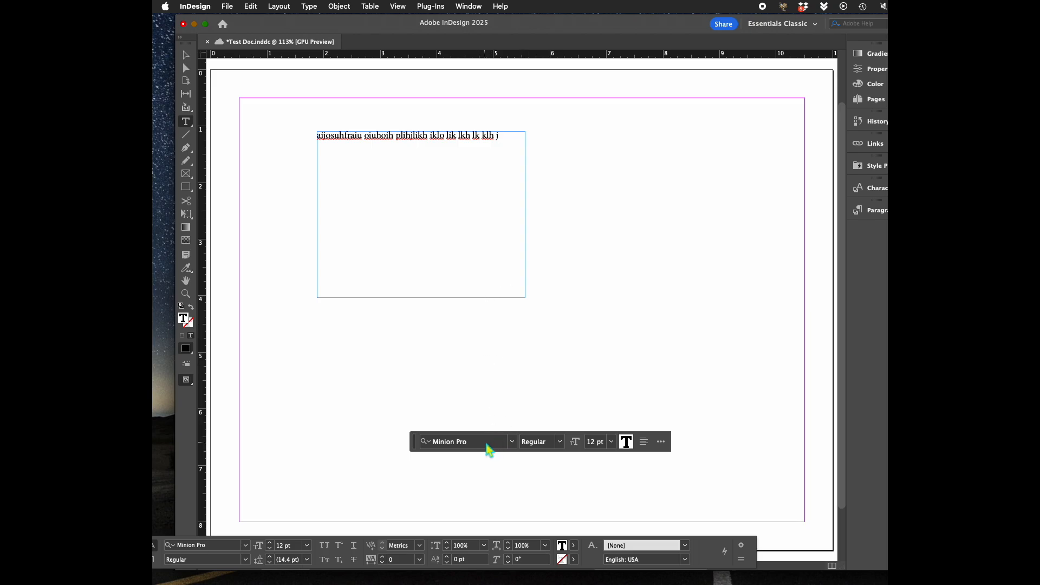
- Format all text in the frame as American Typewriter, Condensed Bold, 18 pt
drag(502, 144, 487, 112)
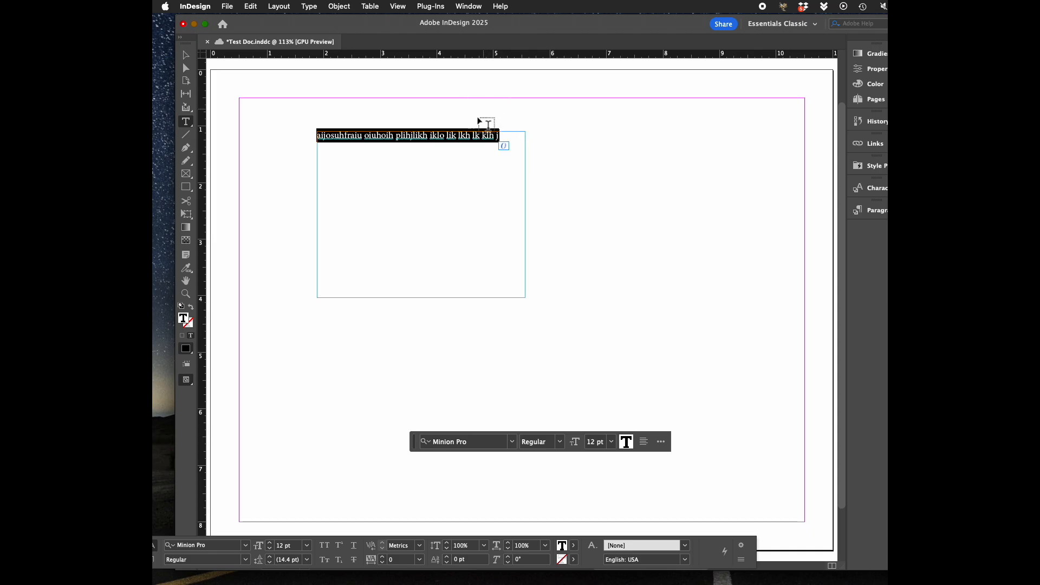
click(512, 442)
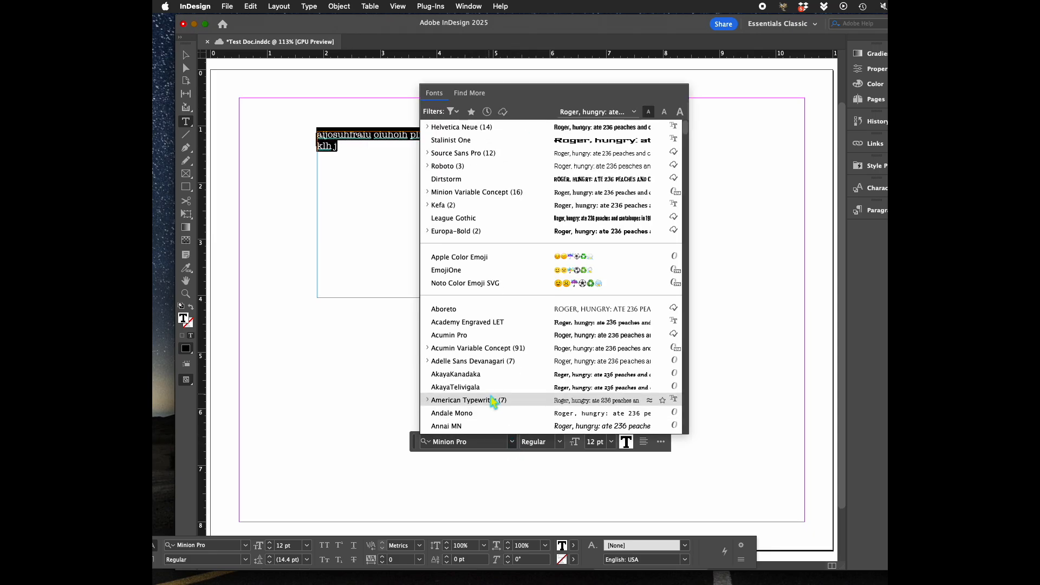
click(495, 401)
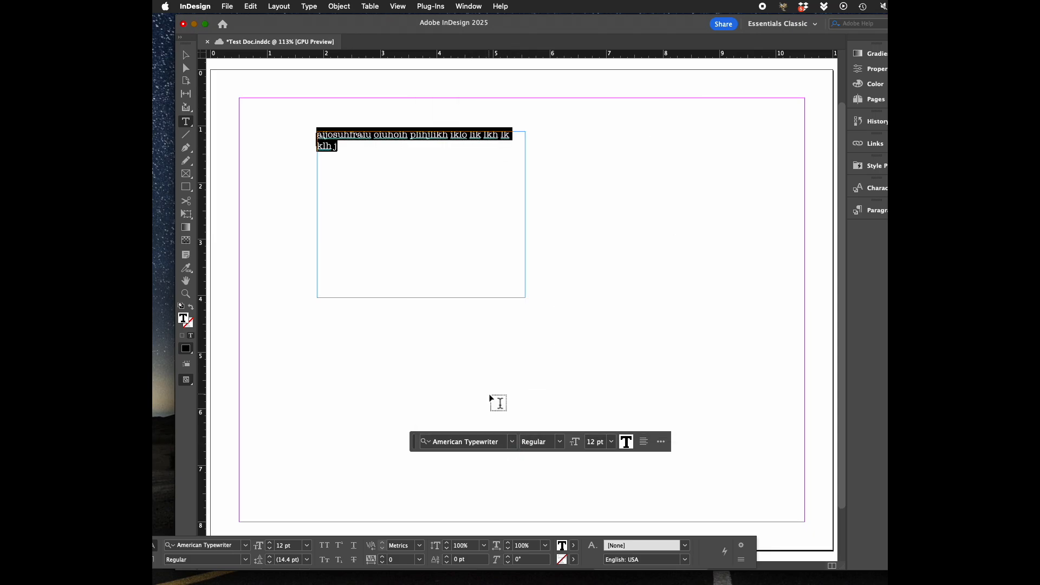
click(560, 442)
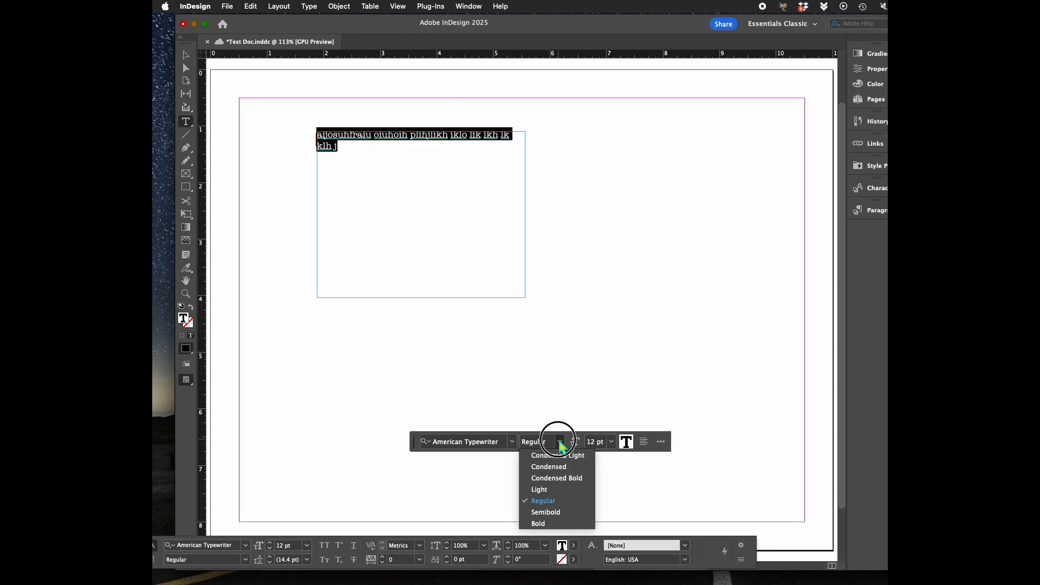
click(565, 479)
click(611, 441)
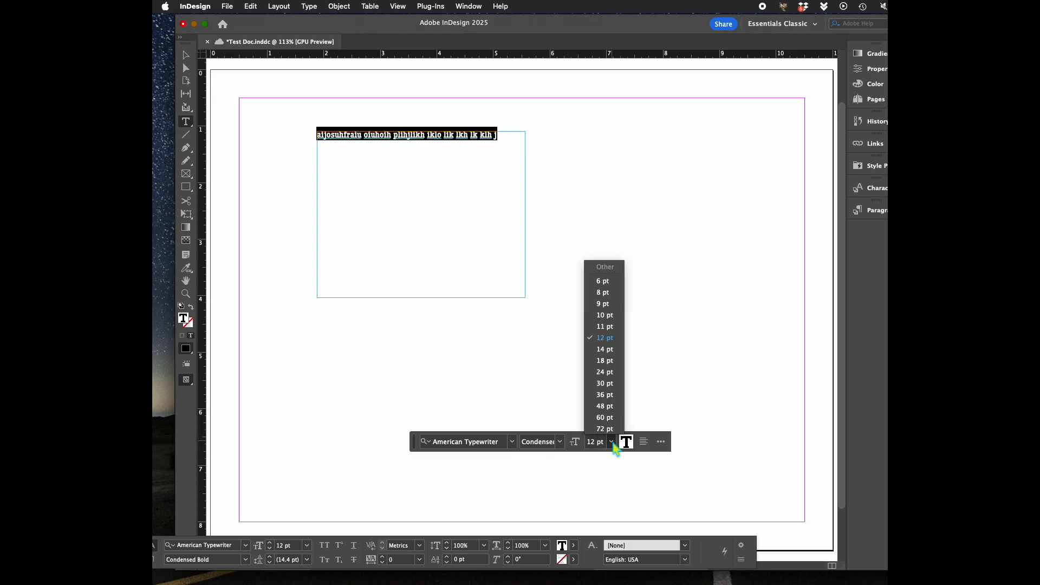
click(605, 362)
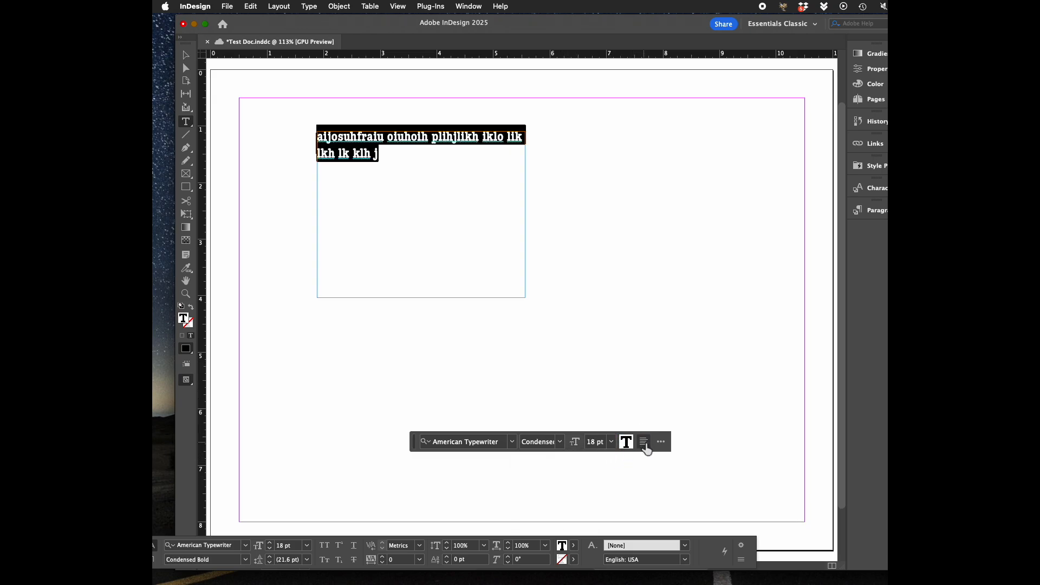
- Move the text frame slightly left and down, to about X 1.3 in and Y 4.14 in
click(661, 442)
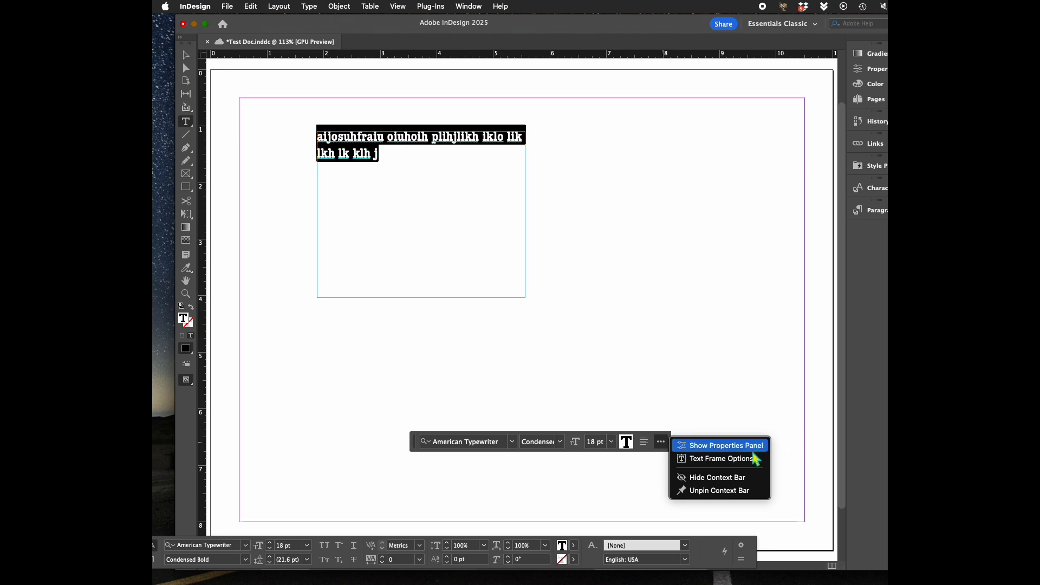
key(Escape)
drag(397, 139, 363, 143)
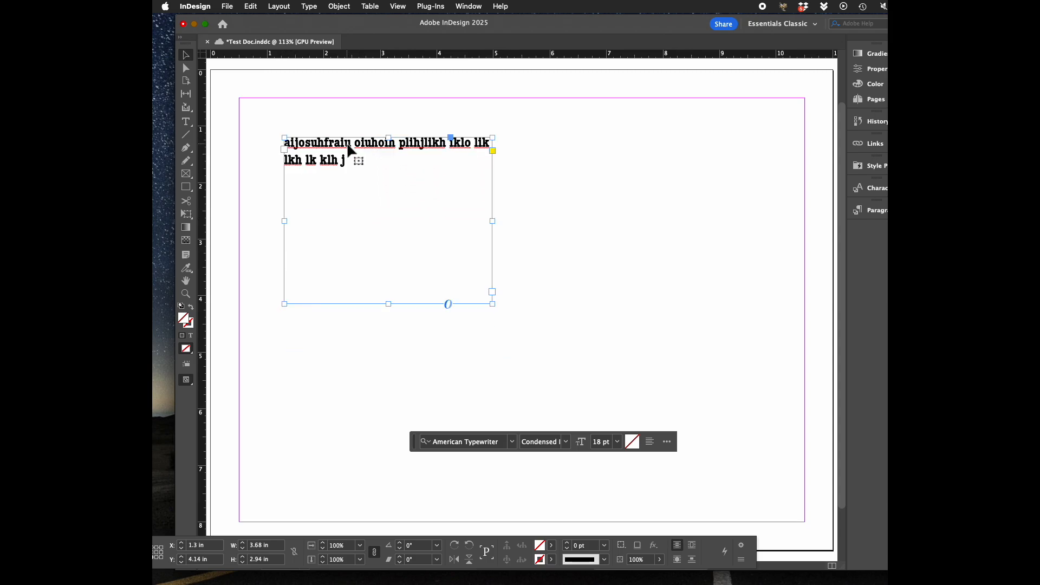
- Draw a second text frame about 3.61 by 3.13 in to the right of the first and fill it with placeholder text
click(187, 123)
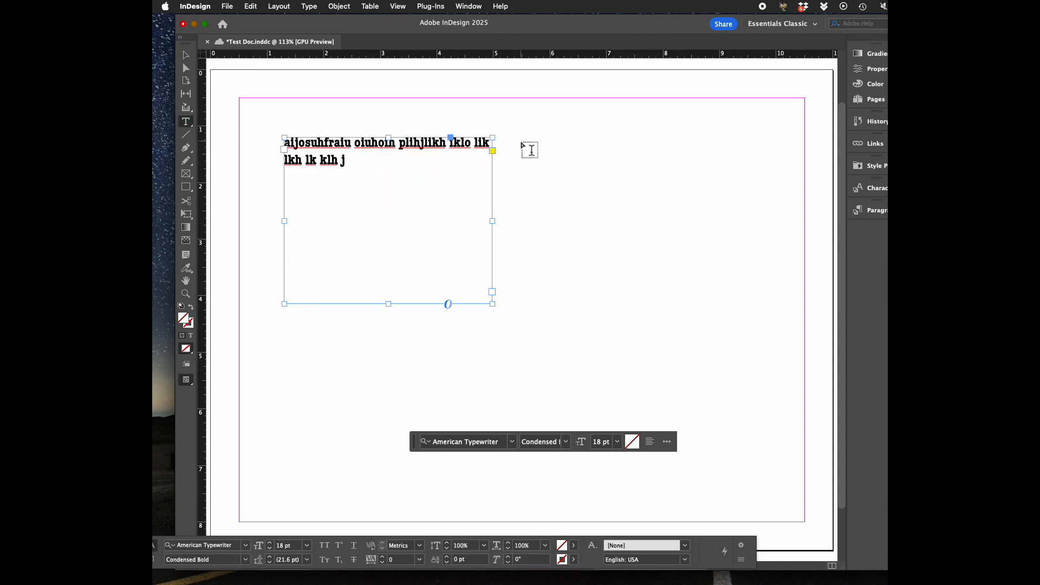
drag(534, 138, 737, 315)
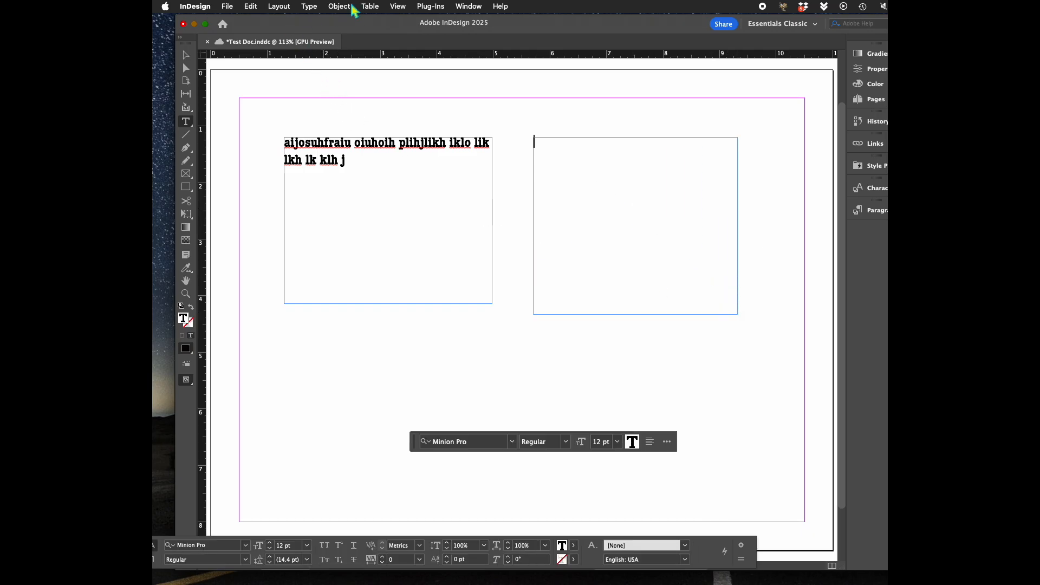
click(309, 7)
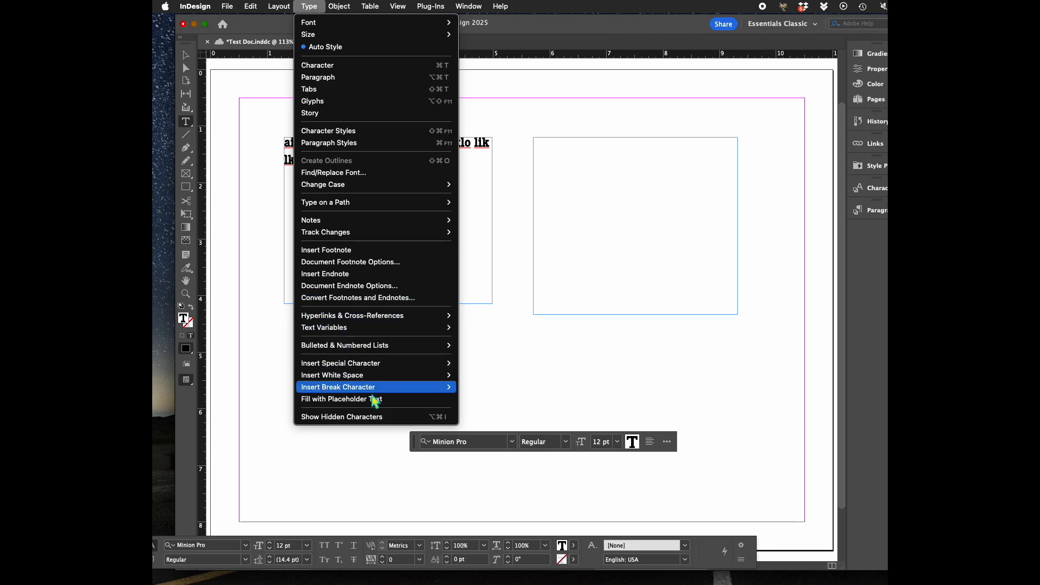
click(403, 407)
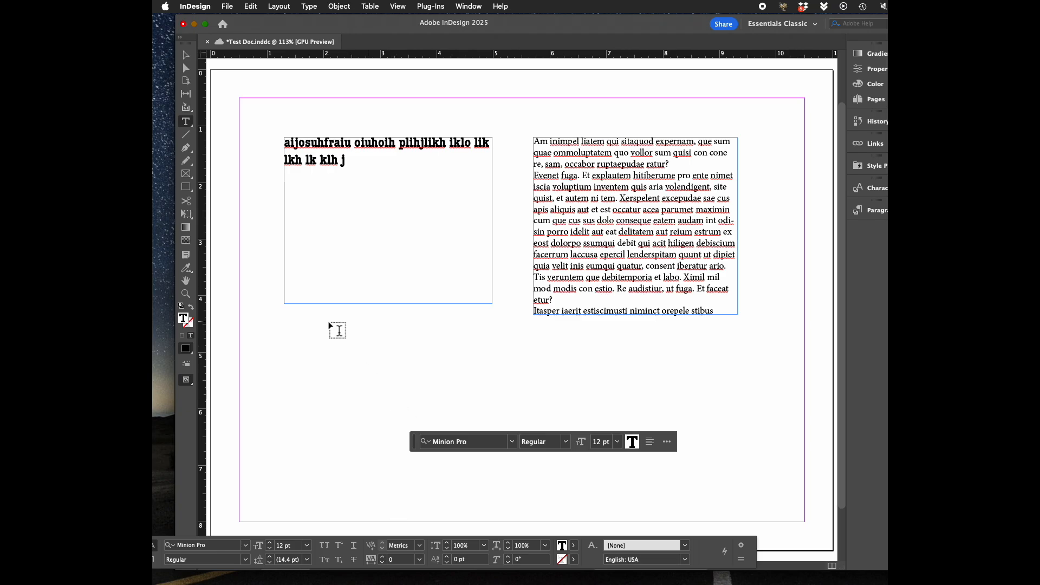
- Select the first text frame and nudge it slightly left, to about X 1.23 in
click(186, 55)
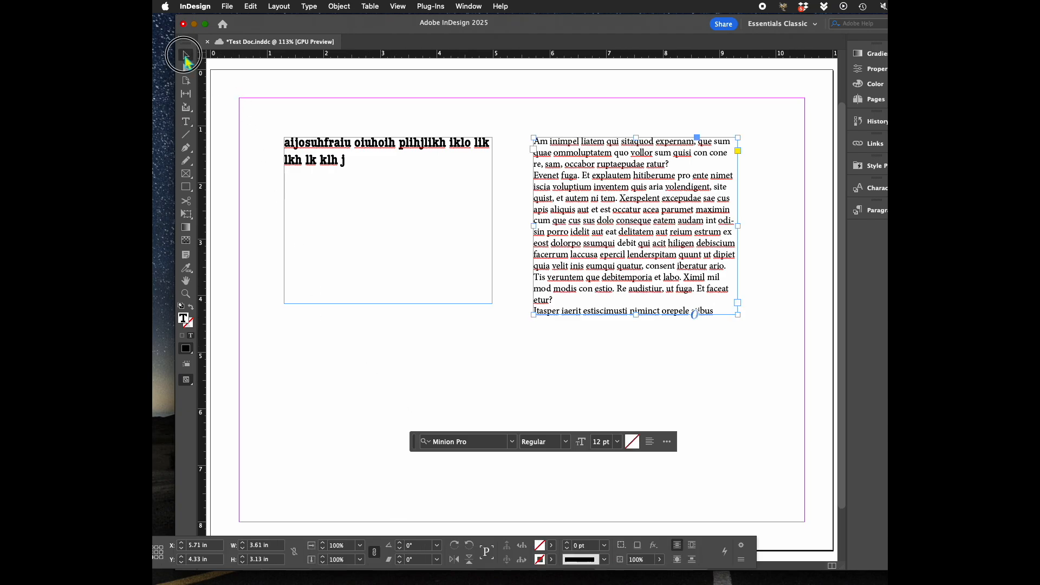
click(330, 154)
mouse_move(329, 154)
mouse_down()
mouse_move(327, 179)
mouse_move(325, 154)
mouse_up()
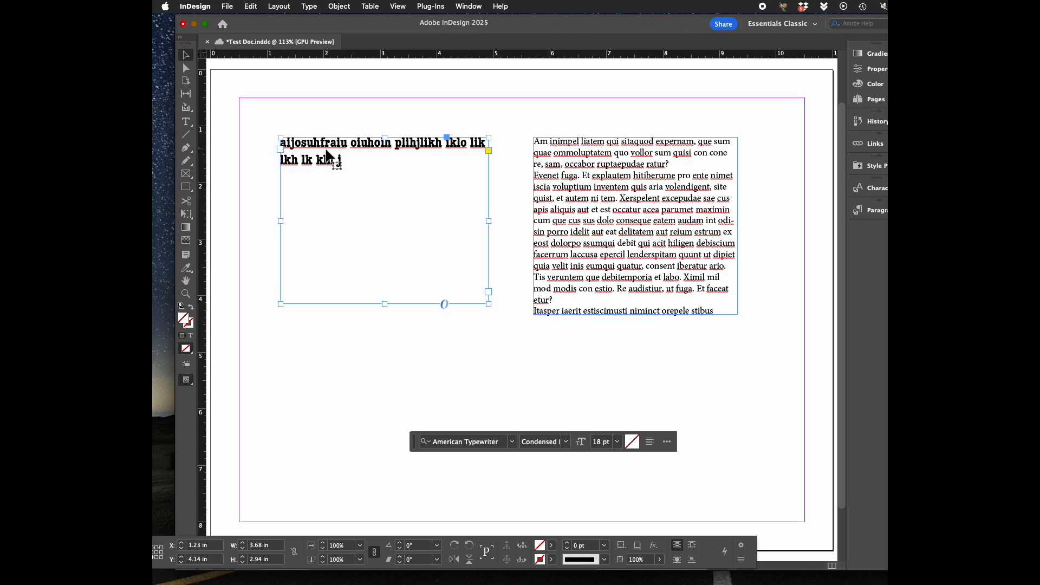
- Move the first text frame with the Direct Selection tool to about X 1.74 in, Y 4.375 in, and return to the Selection tool
click(186, 70)
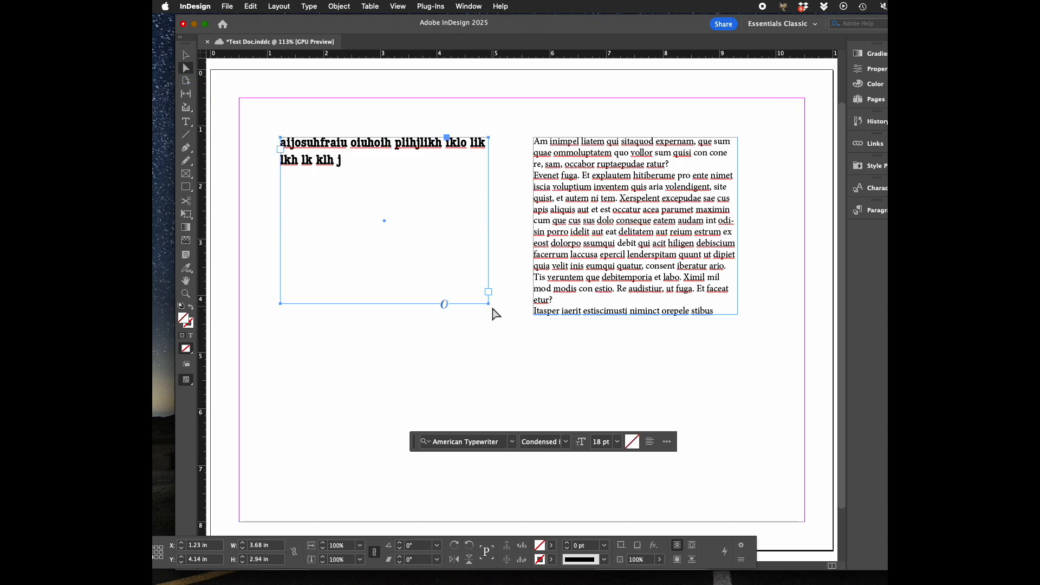
drag(489, 308, 516, 321)
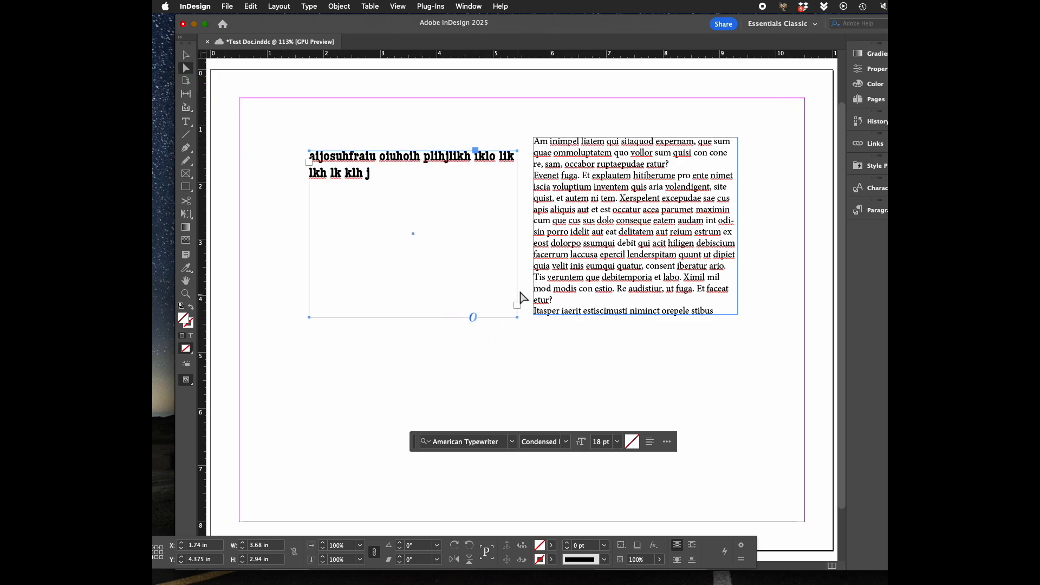
click(516, 306)
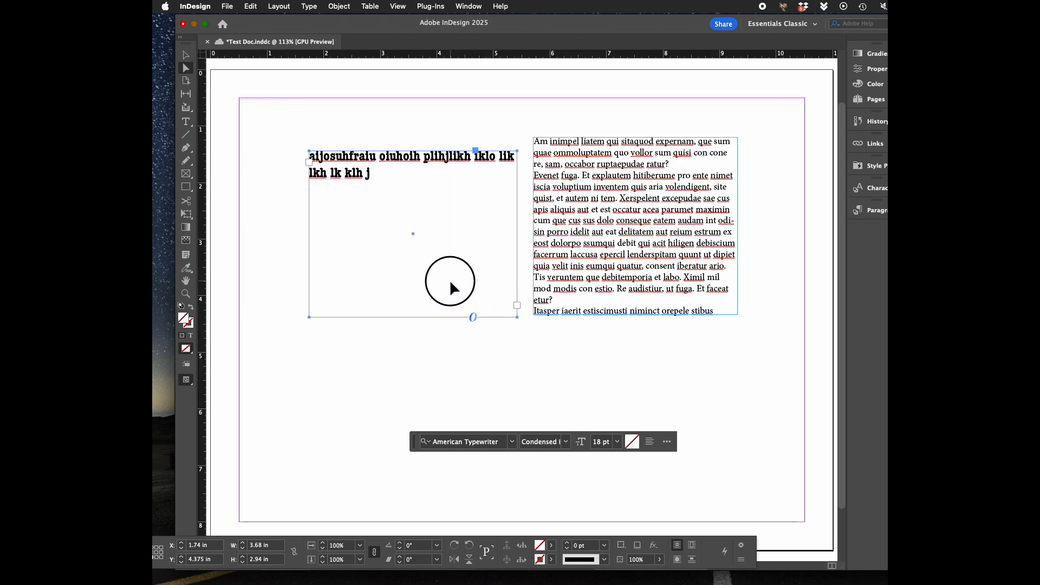
click(185, 57)
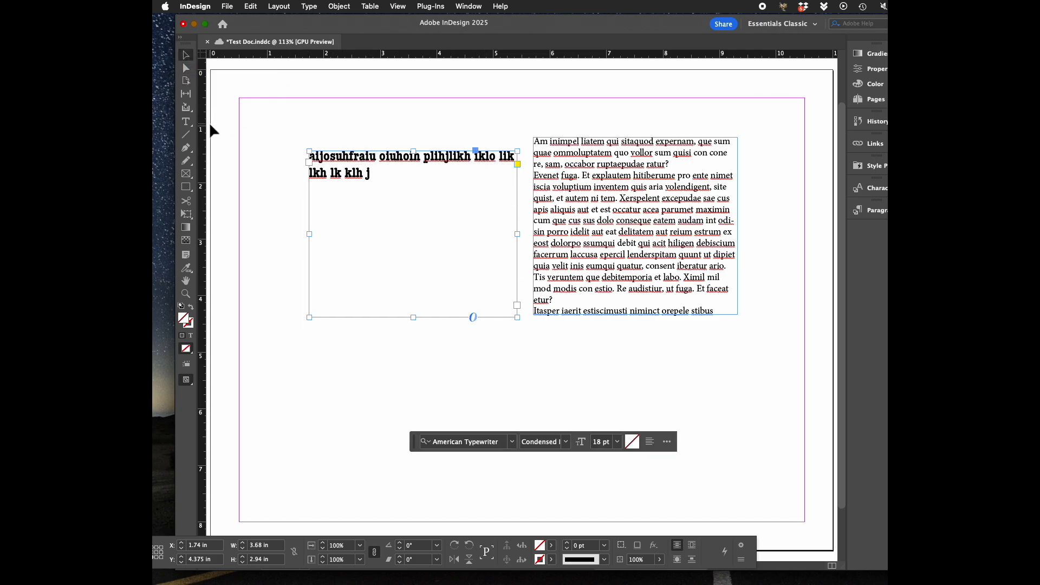
- Draw a rectangular image frame about 5.25 by 1.21 in below the text frames
click(186, 174)
drag(273, 330, 570, 399)
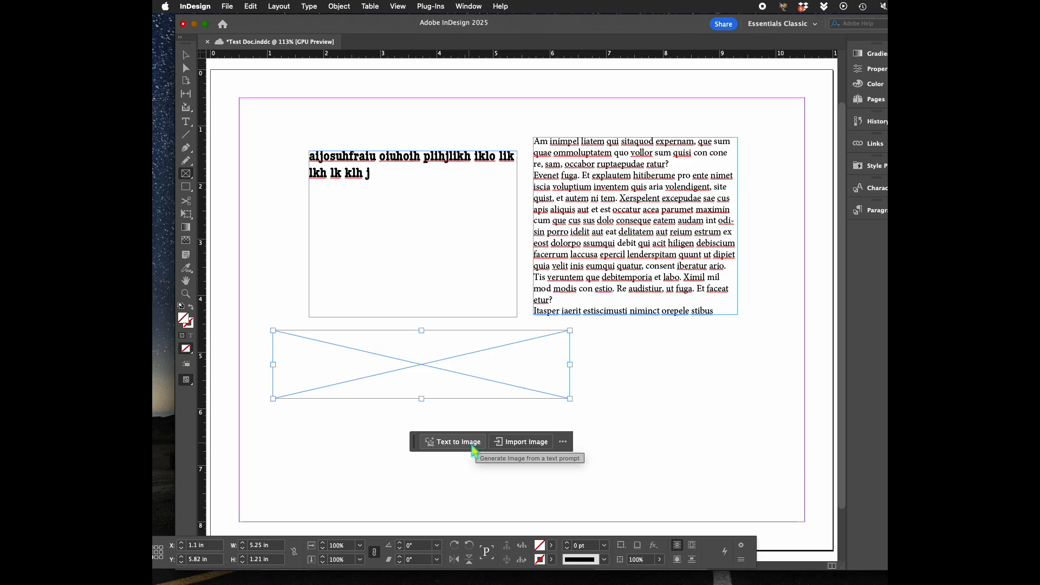
click(564, 442)
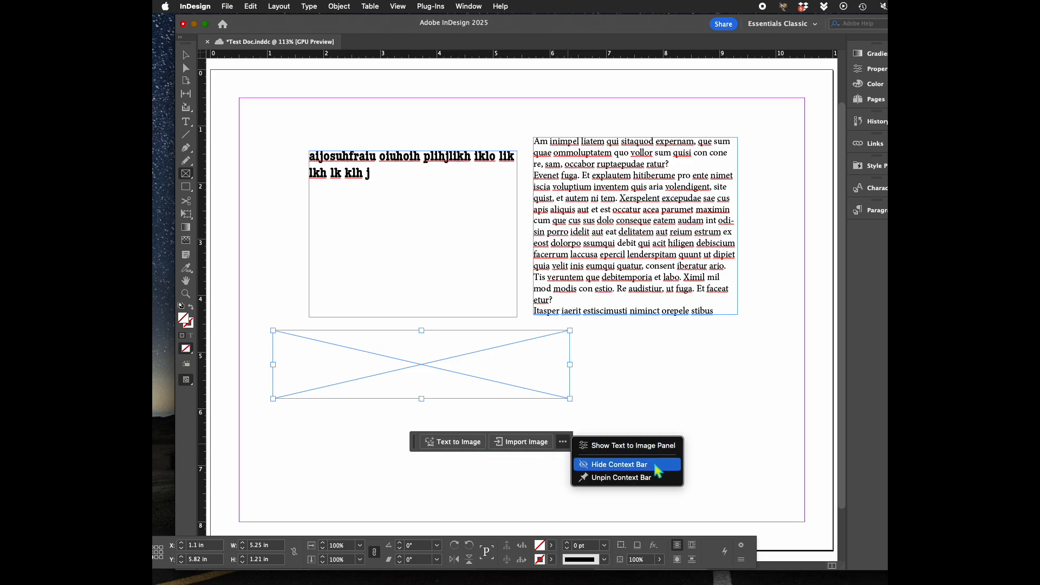
click(563, 443)
- Place the cloud document Adv Design Intro into the rectangular image frame, using the previewed page cropped to the page bounding box
click(526, 440)
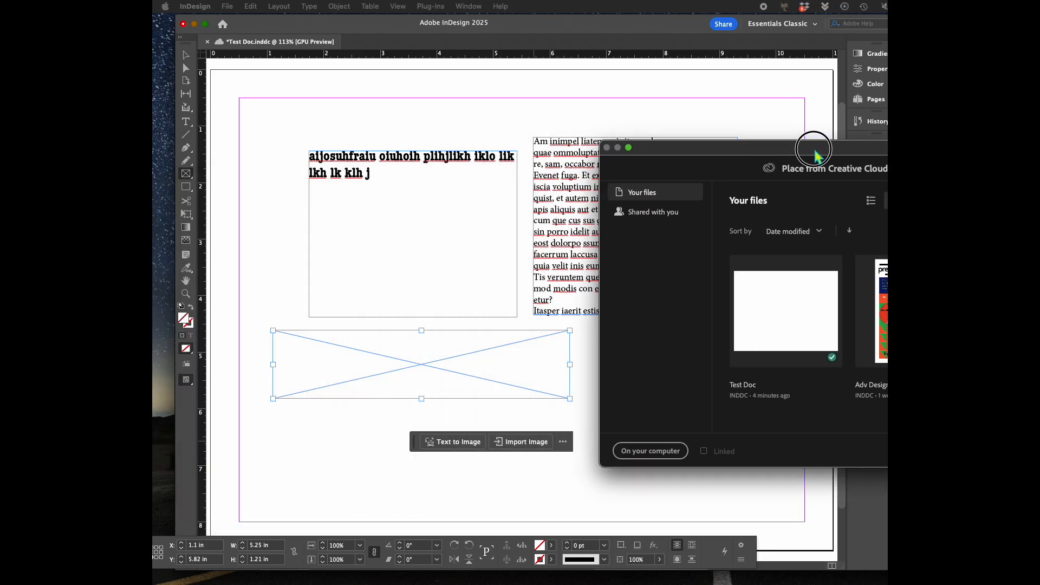
drag(808, 144, 674, 92)
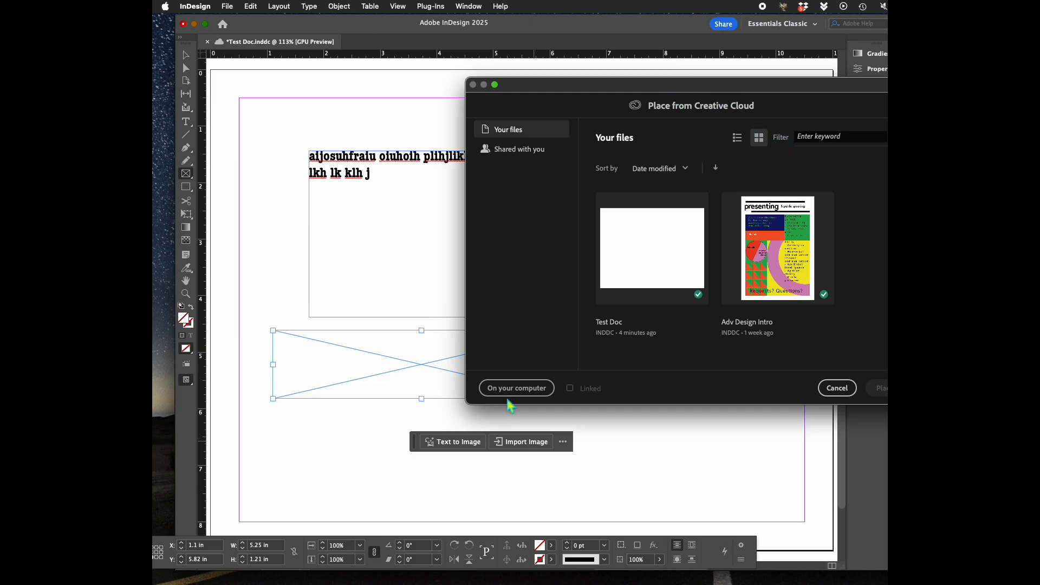
click(519, 151)
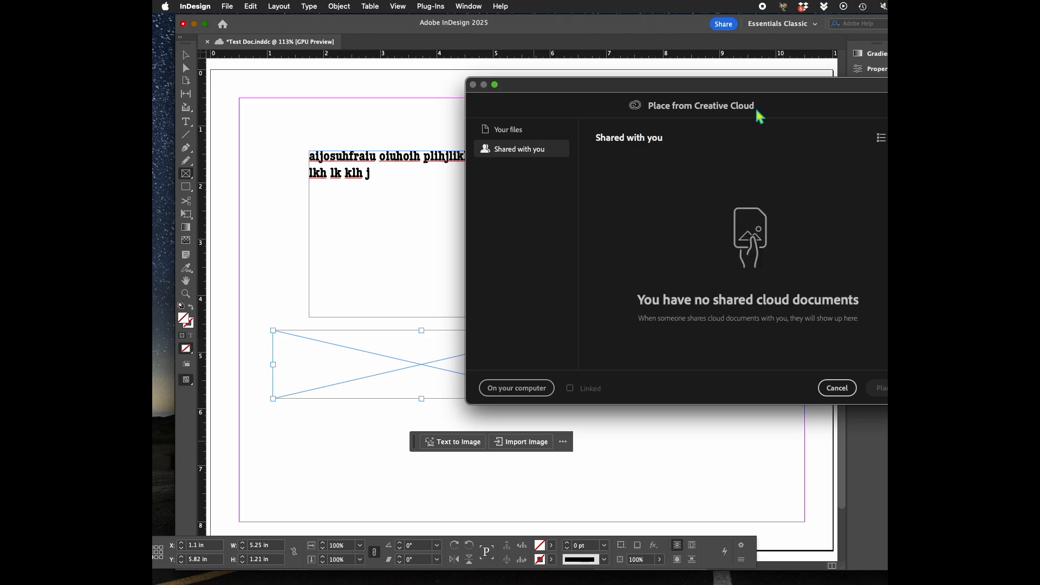
click(549, 137)
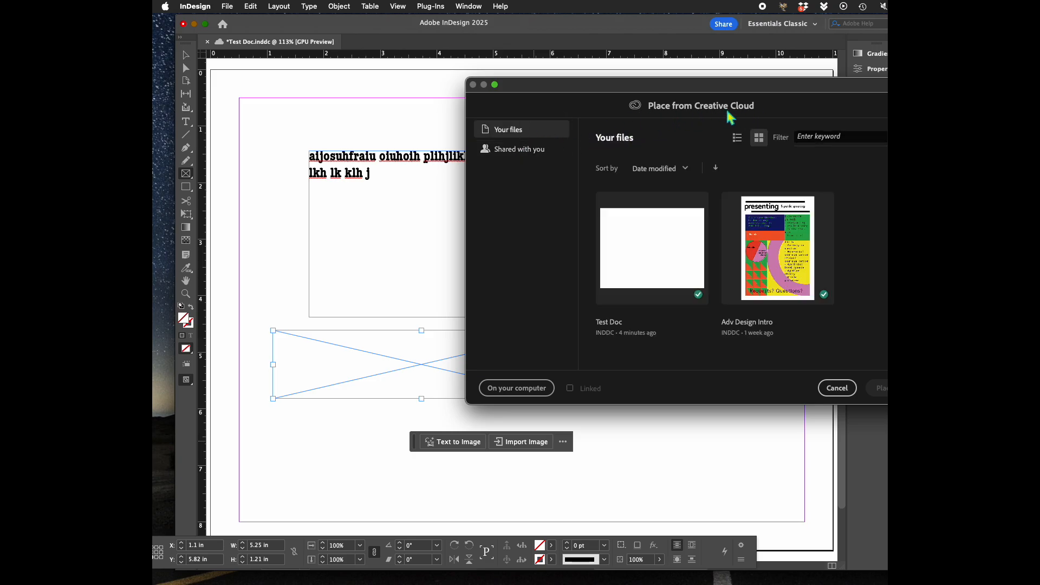
click(786, 227)
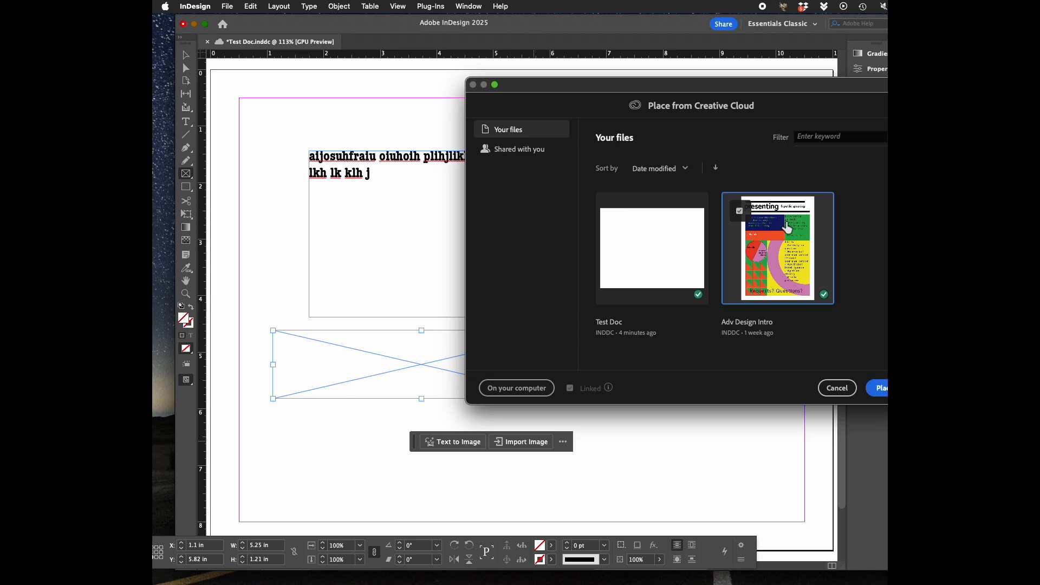
click(876, 388)
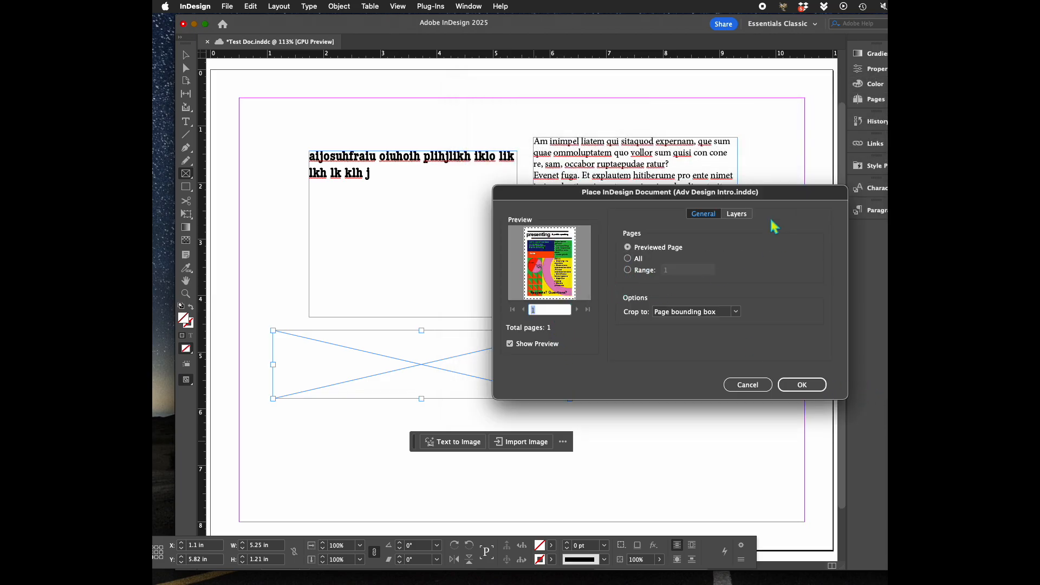
click(802, 385)
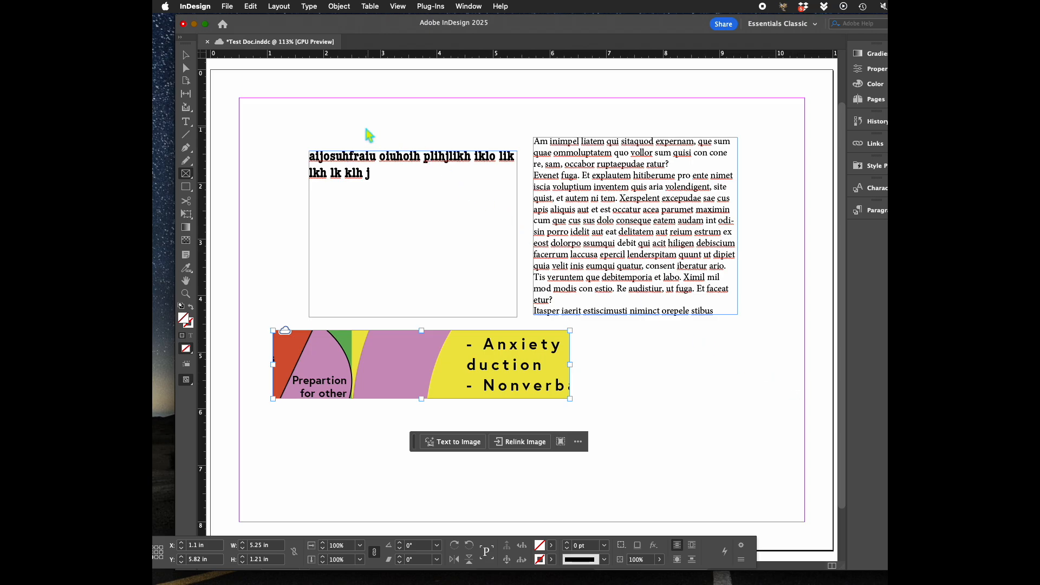
- Draw an elliptical image frame about 2.94 in high below the placeholder-text frame, beside the placed document
click(189, 176)
drag(192, 181, 242, 204)
drag(607, 330, 786, 497)
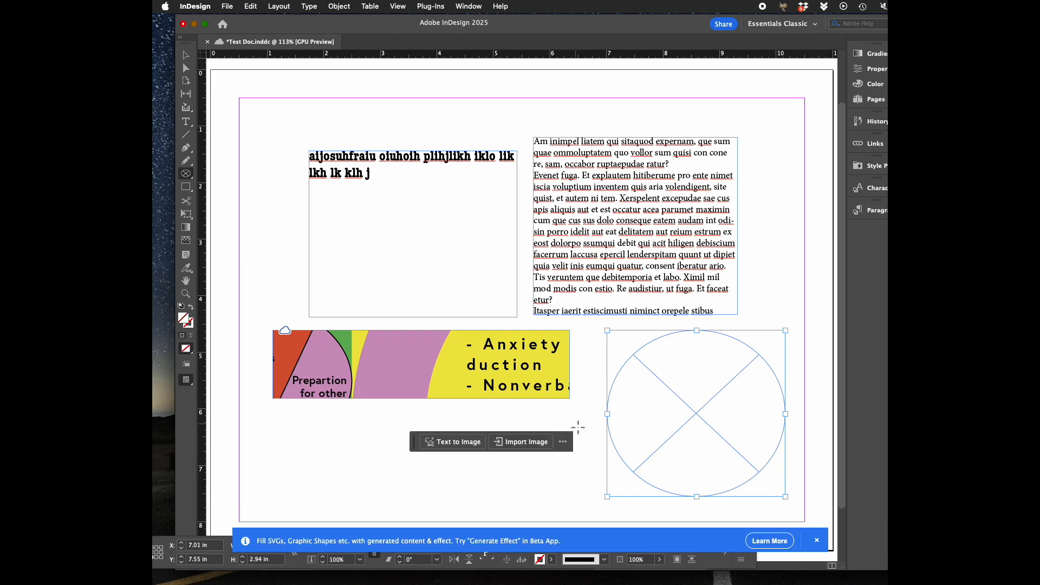
- Place keyboard_mouse_work_computer_working-245.jpg from the computer's Pictures folder into the elliptical frame
click(532, 443)
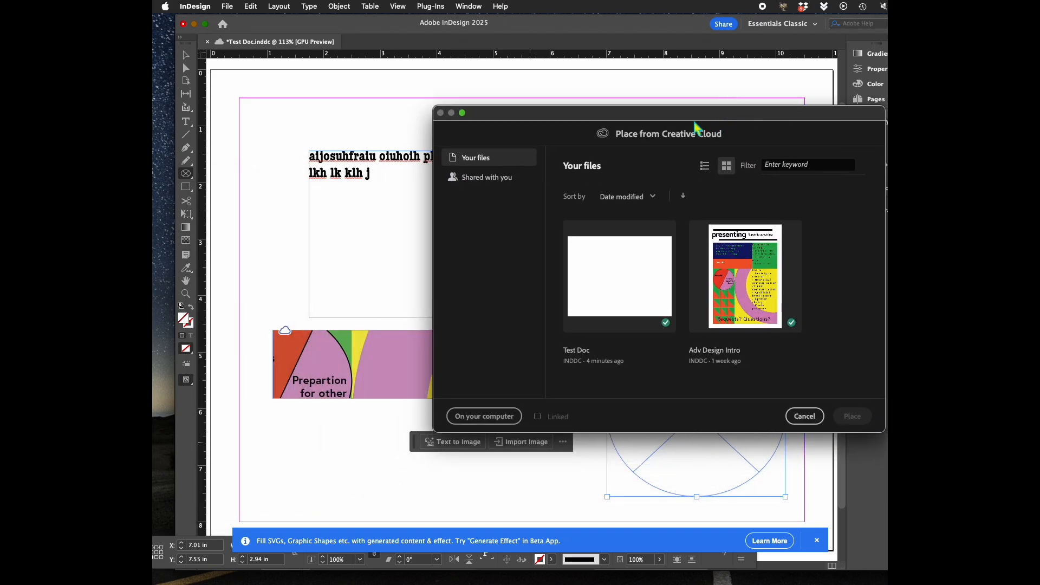
click(493, 417)
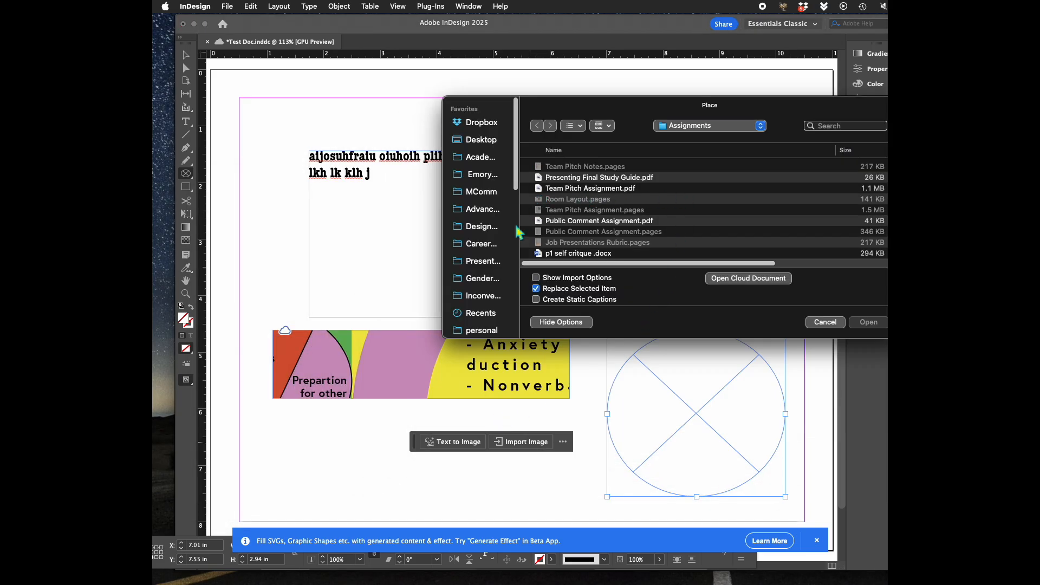
scroll(499, 318, down, 5)
click(489, 254)
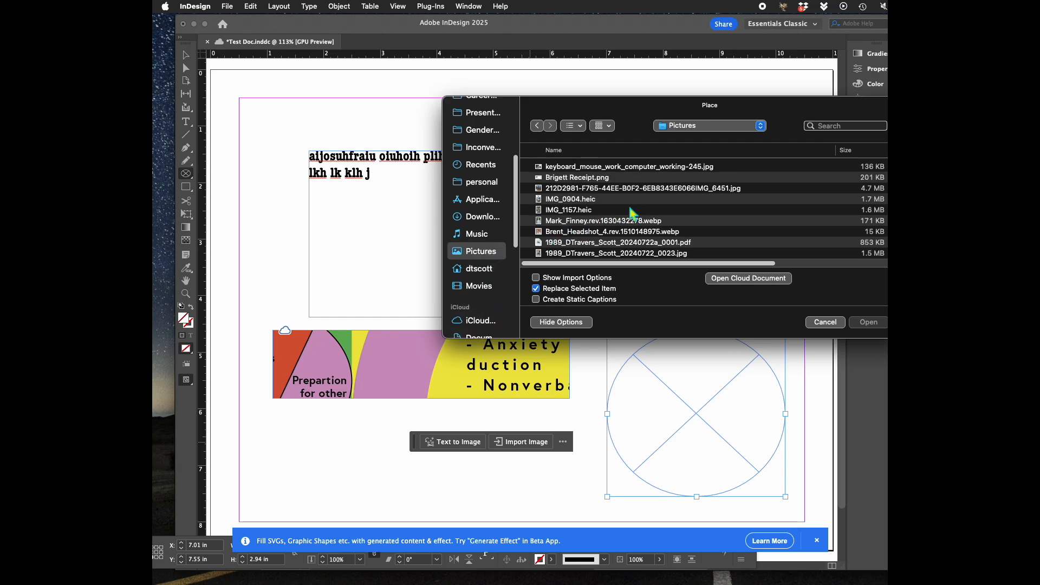
click(634, 178)
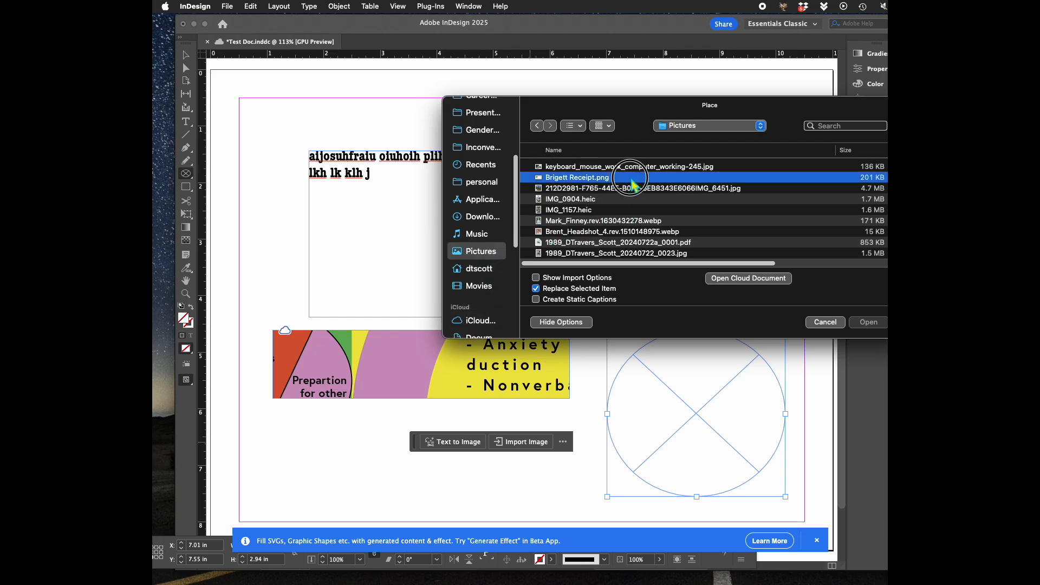
click(674, 166)
click(868, 323)
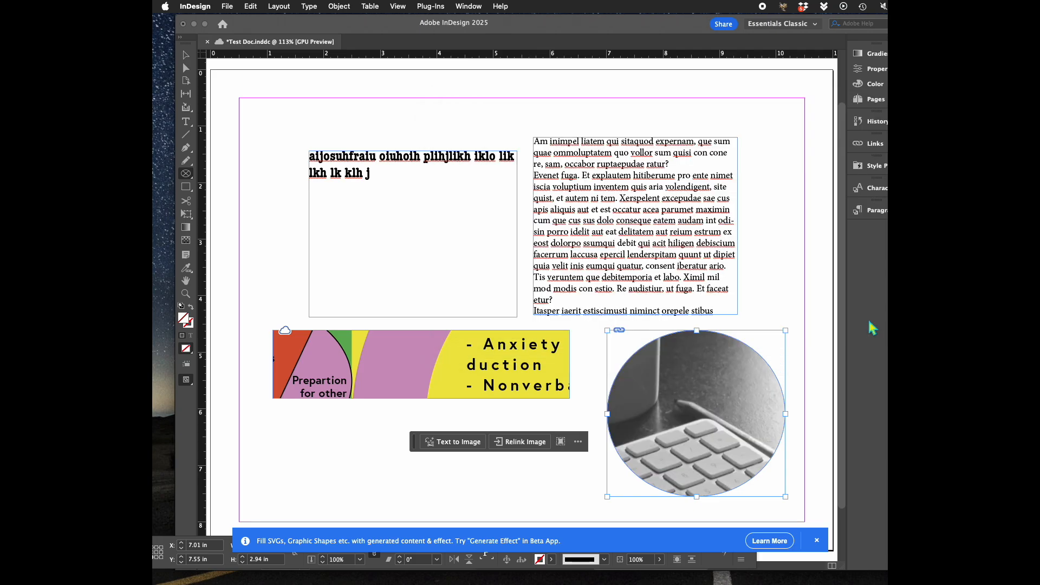
- Select the elliptical image frame with the Selection tool and shrink it from its upper-left corner to about 2.39 in high
click(751, 382)
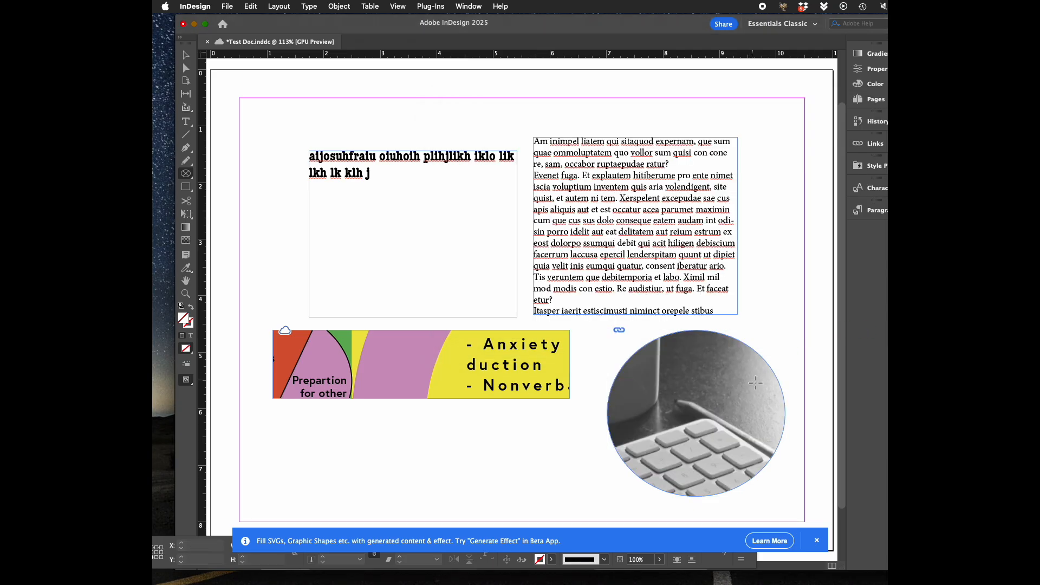
click(183, 58)
click(729, 393)
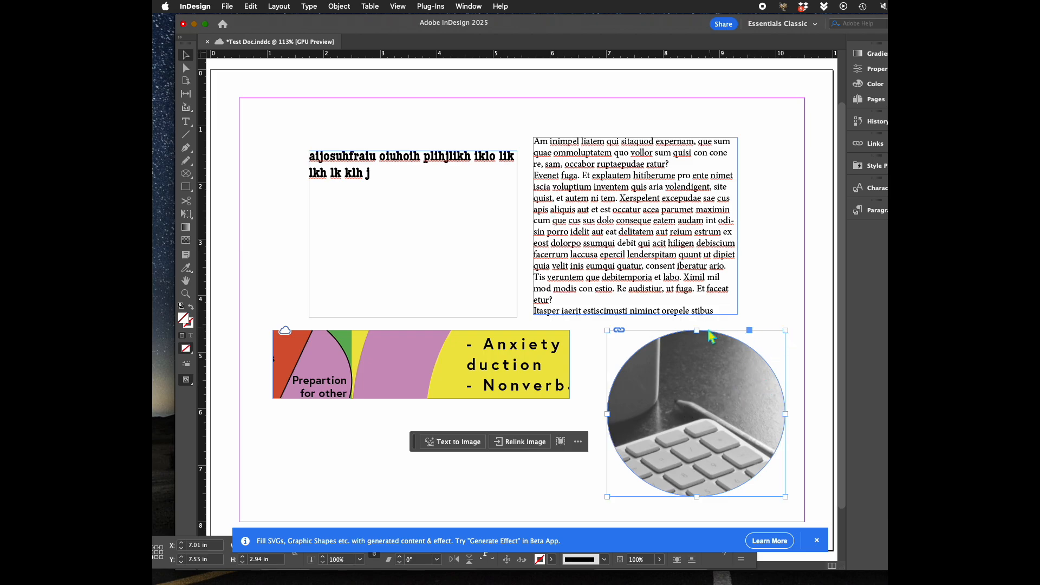
drag(609, 332, 657, 371)
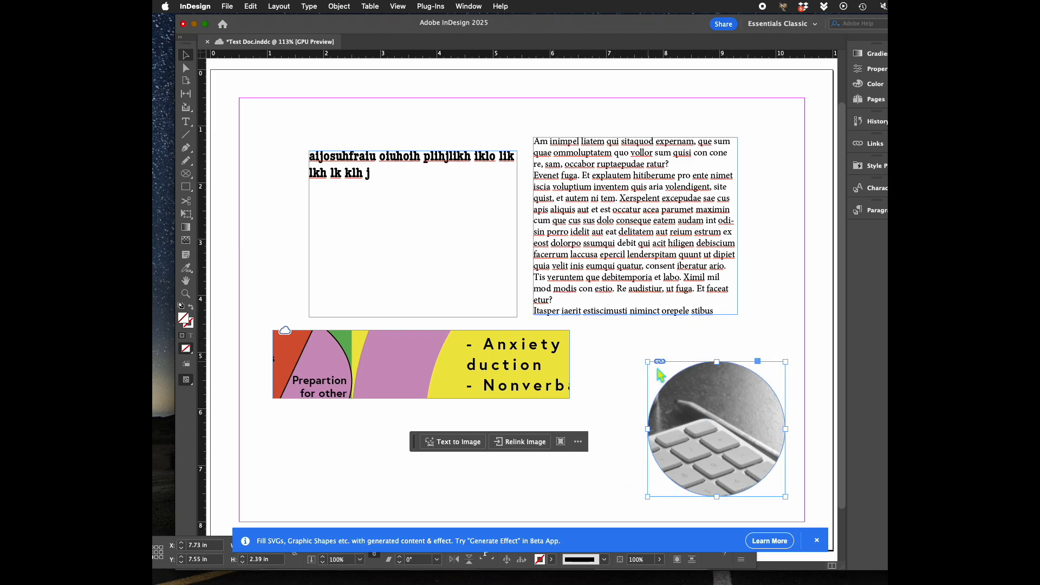
- Scale the keyboard photo inside the elliptical frame to about 34% and reposition it so the mug, keyboard and hand fill the frame
click(718, 429)
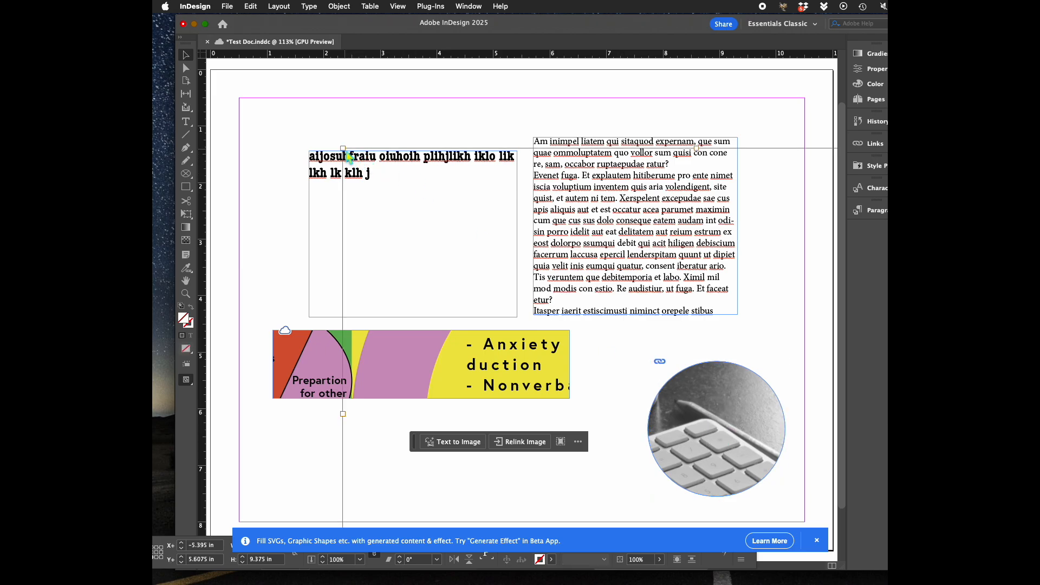
drag(347, 155, 562, 300)
drag(718, 424, 490, 264)
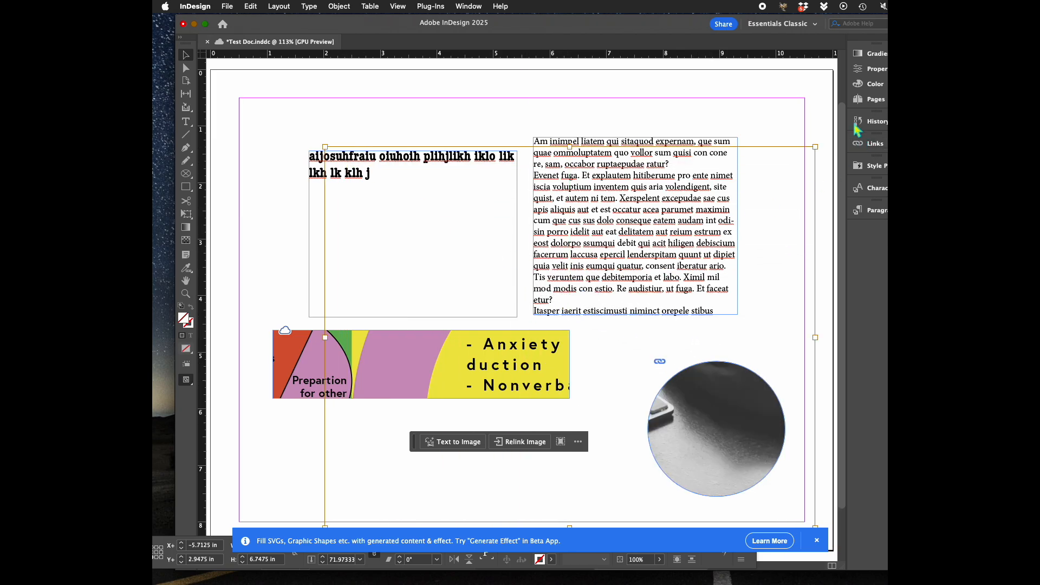
drag(325, 146, 665, 348)
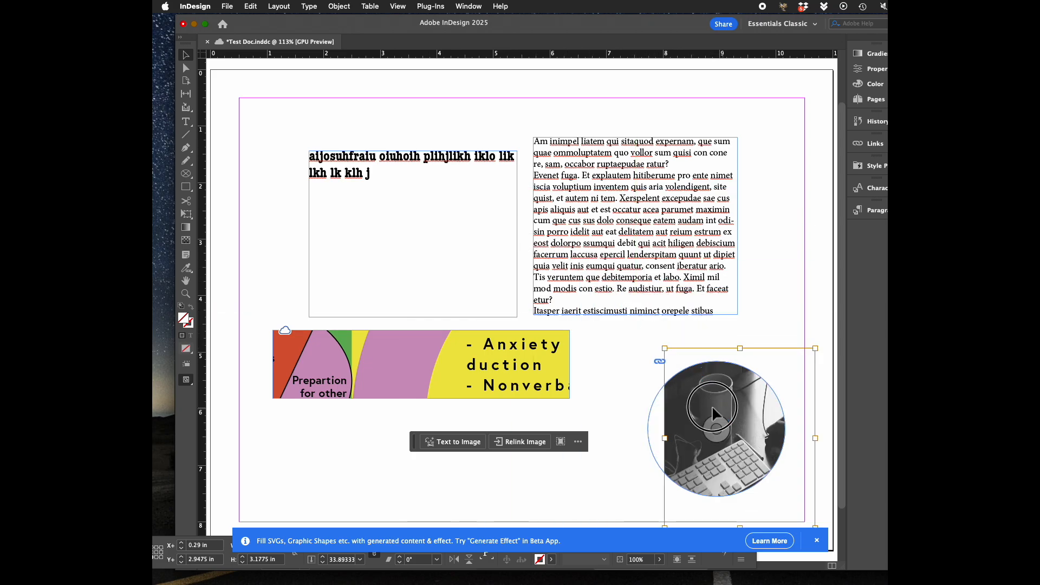
click(610, 381)
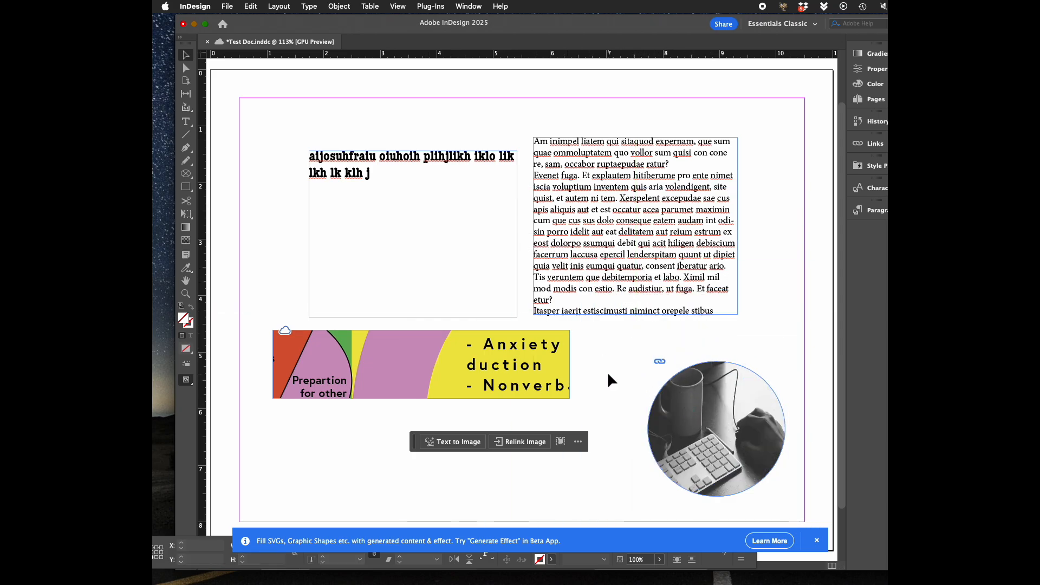
- Publish Test Doc online as a new document with all pages exported as single pages, and copy its share link
click(227, 6)
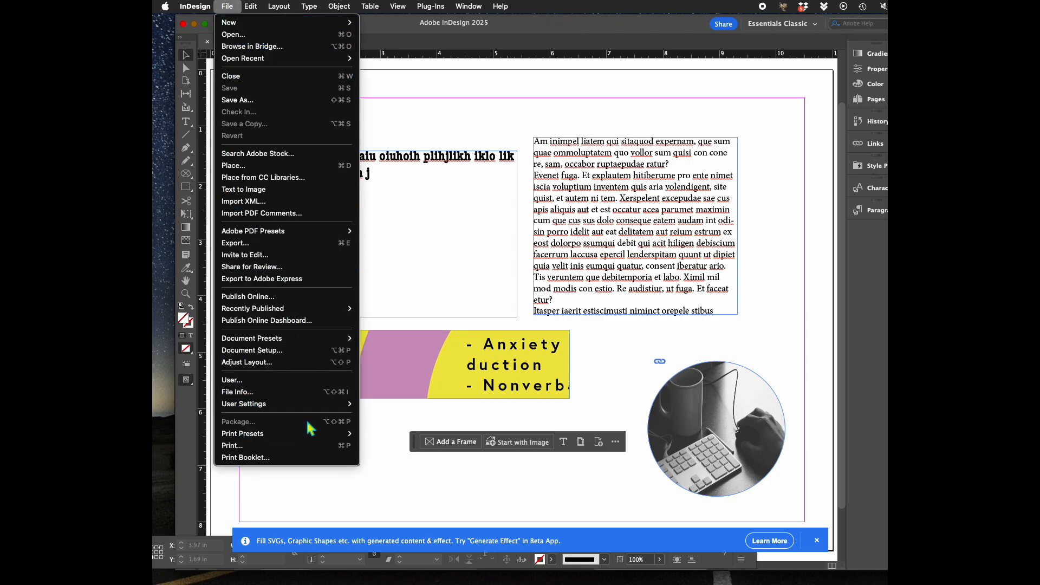
click(304, 300)
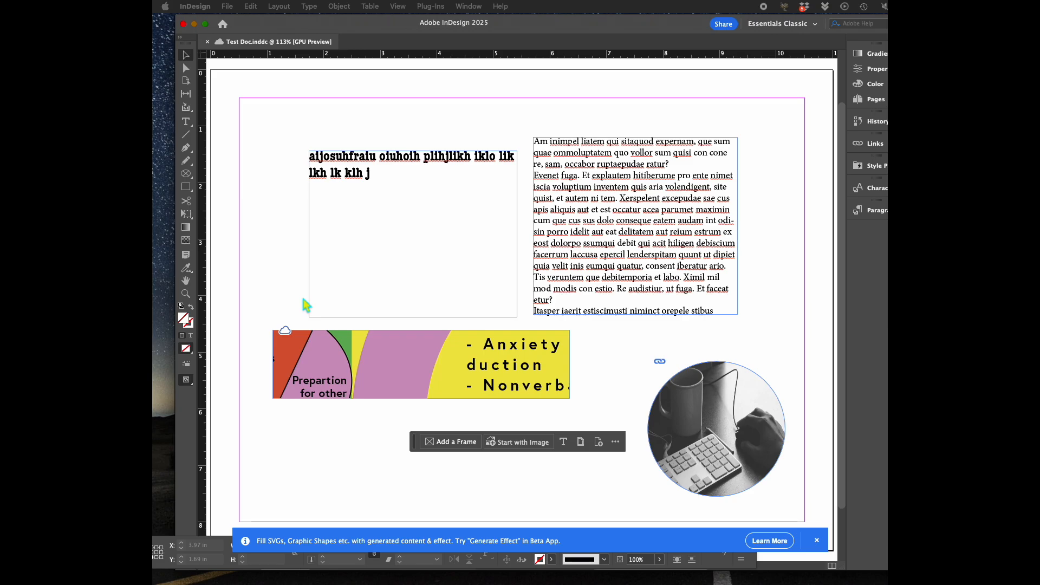
drag(774, 138, 622, 107)
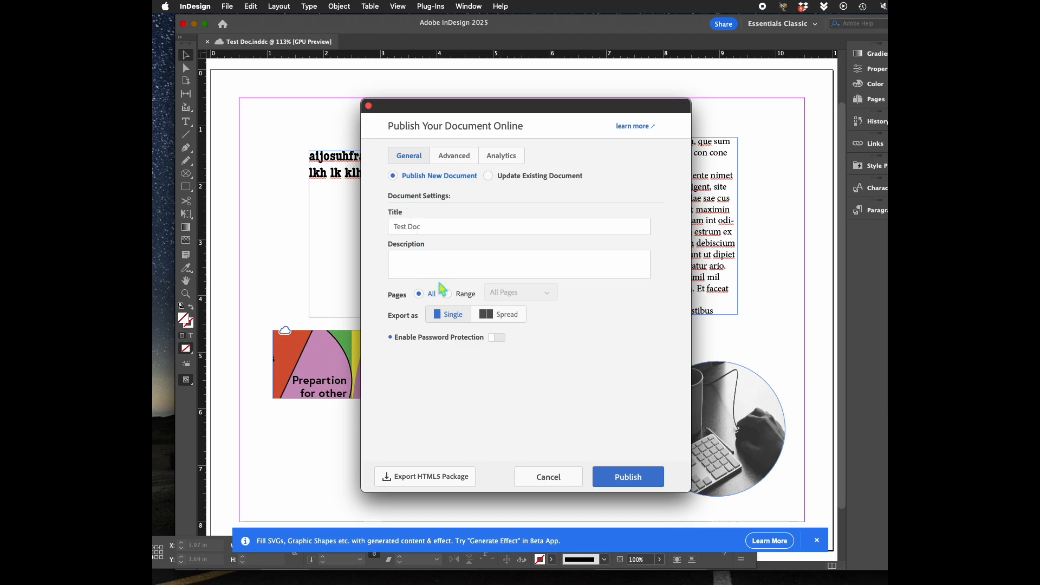
click(629, 479)
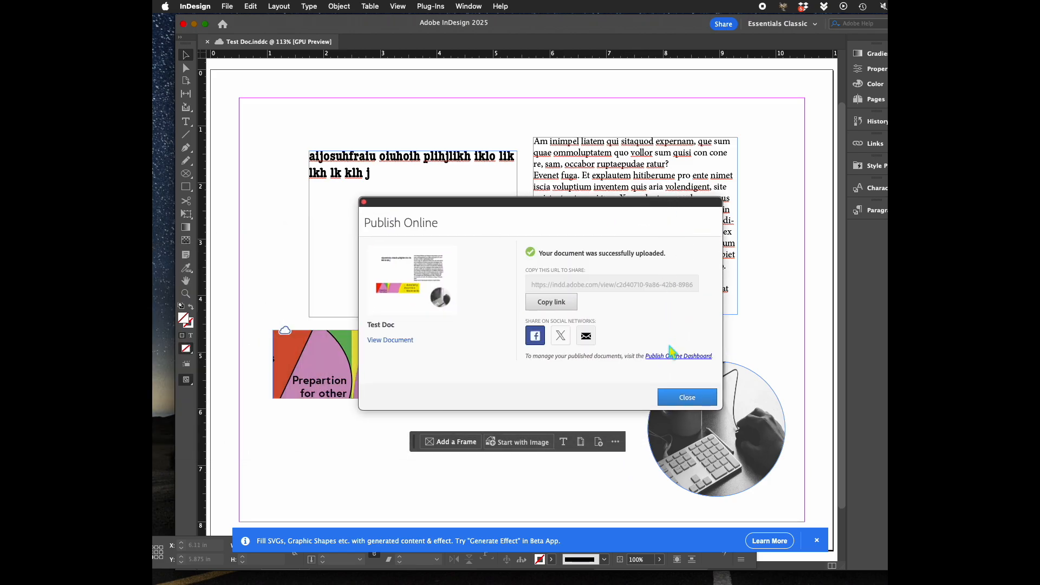
click(558, 305)
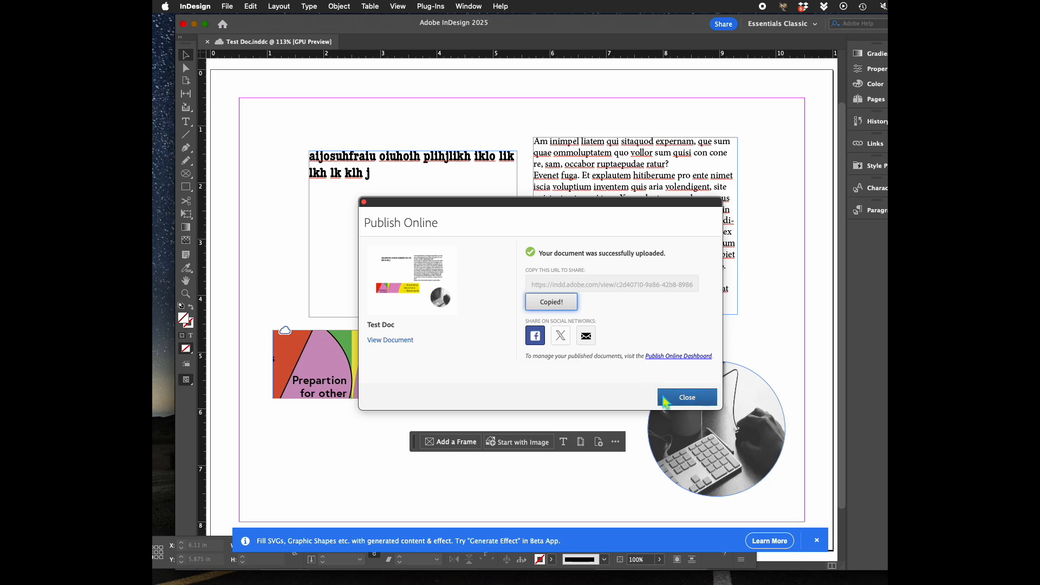
click(684, 398)
- Switch to Chrome and open the copied link to the published Test Doc in a new tab
key(super+Tab)
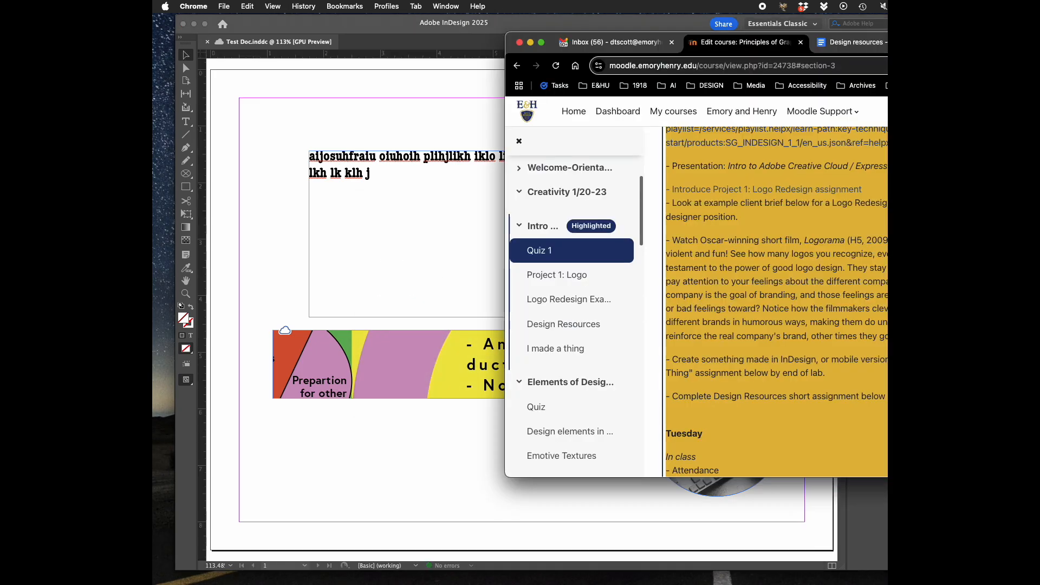
drag(887, 44, 788, 56)
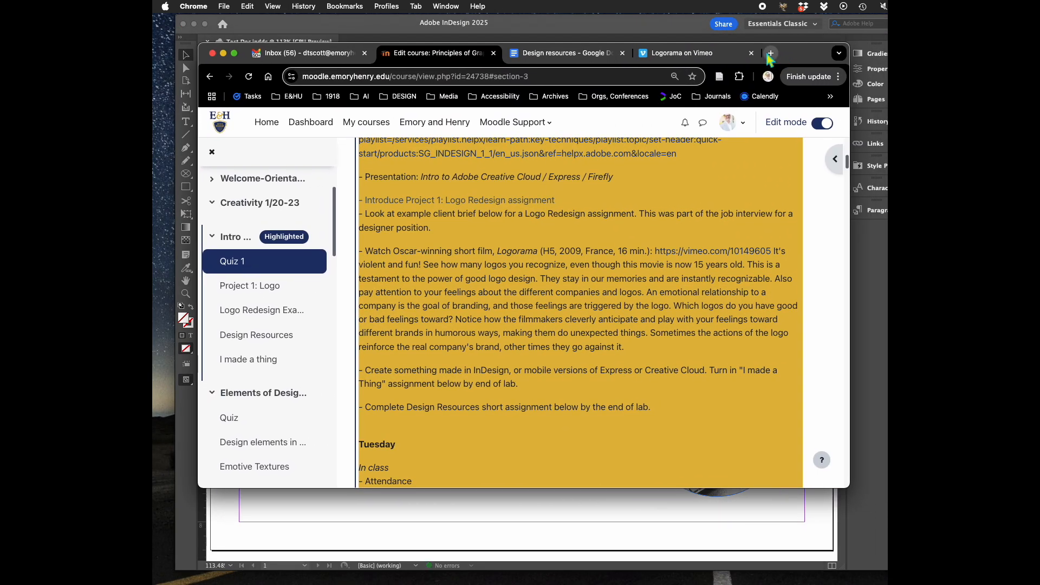
click(769, 55)
text(https://indd.adobe.com/view/c2d40710-9a86-42b8-8986-b65505b8a453)
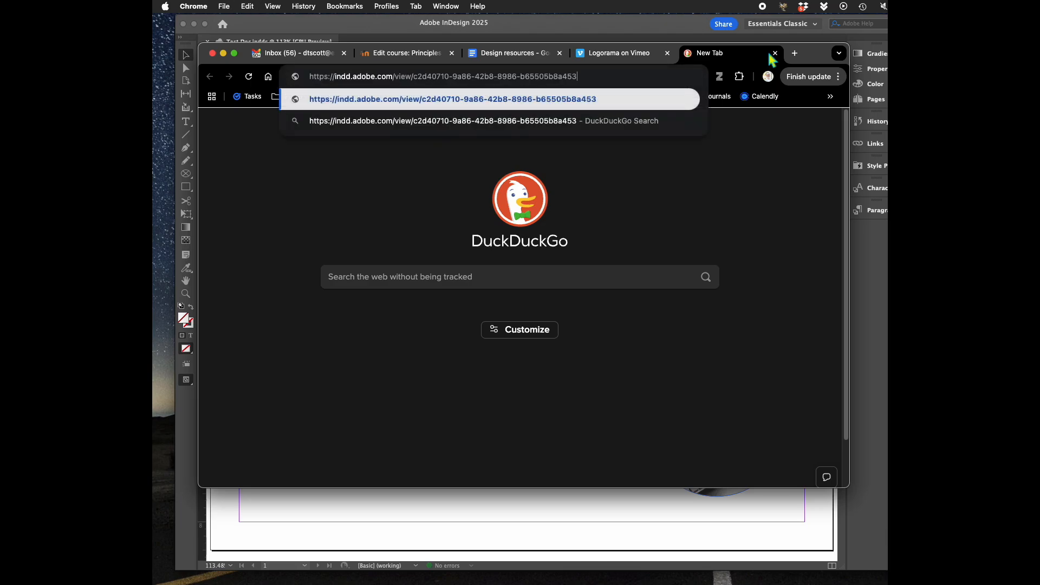
key(Return)
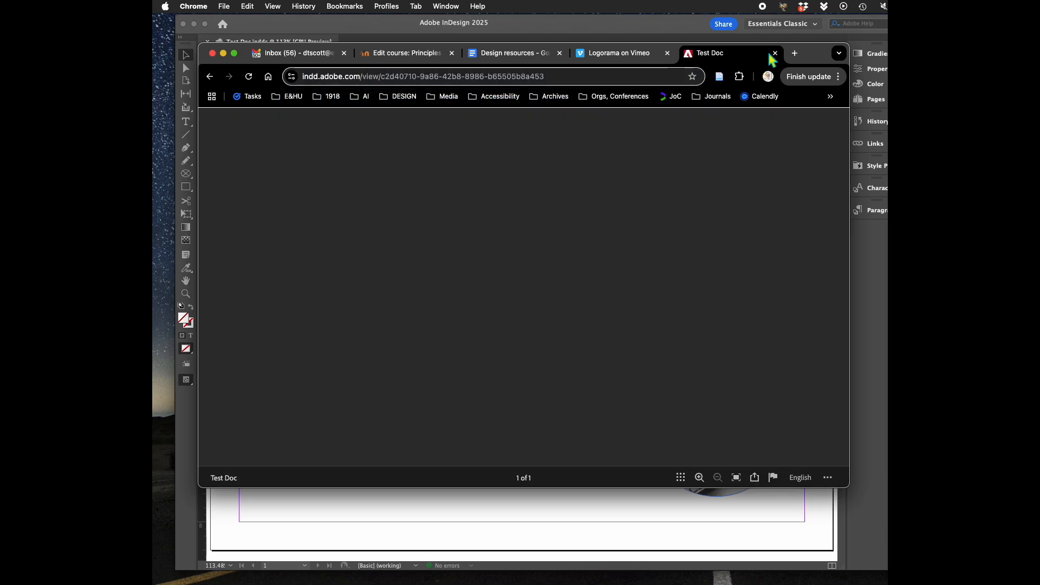
drag(807, 50, 852, 82)
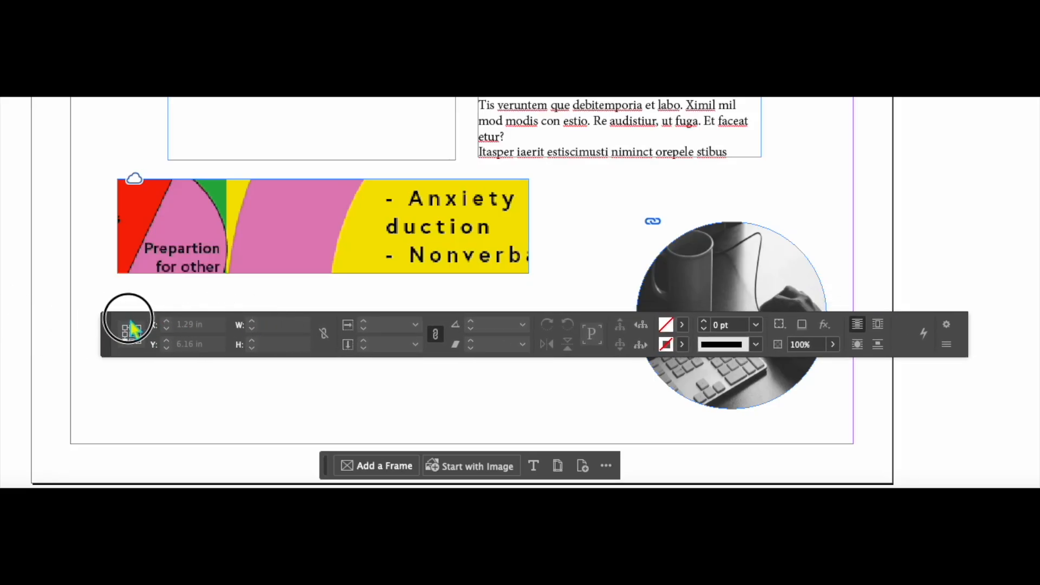
- Review the Control panel's customization options with the Object group collapsed, and move the floating Control panel to the page's lower edge
drag(106, 323, 61, 321)
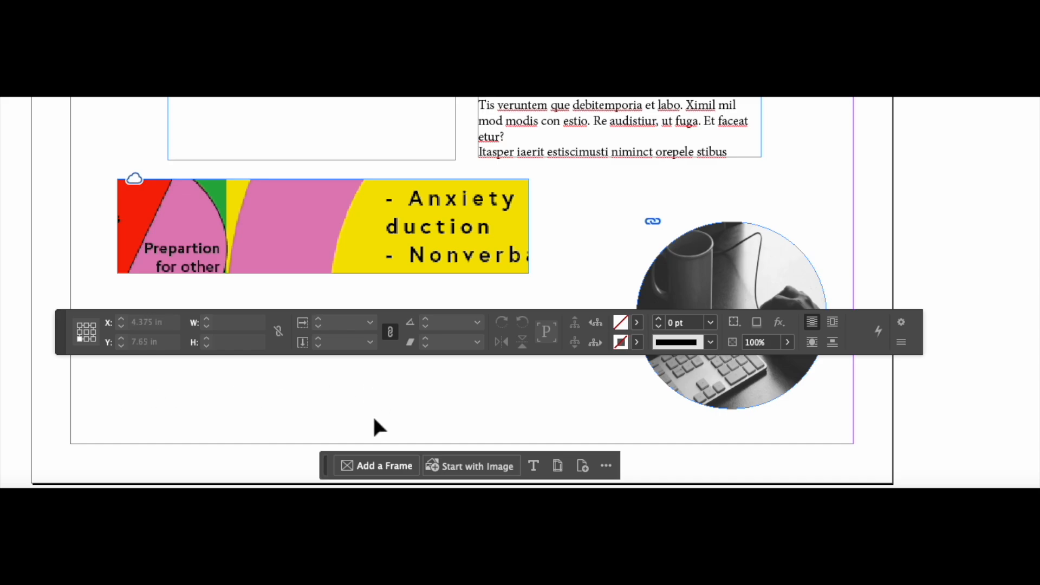
click(903, 325)
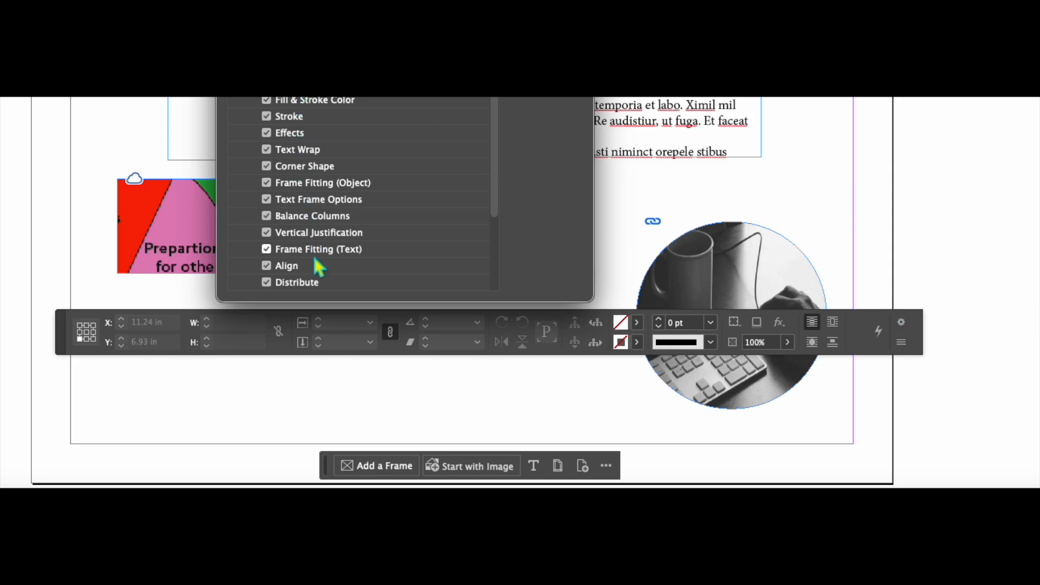
drag(475, 0, 335, 132)
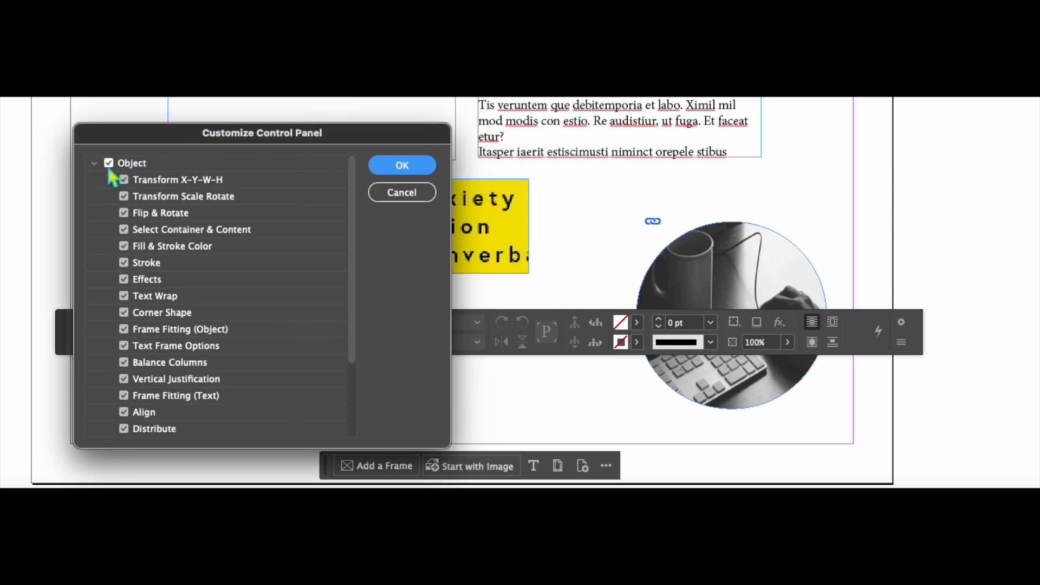
click(92, 162)
click(409, 167)
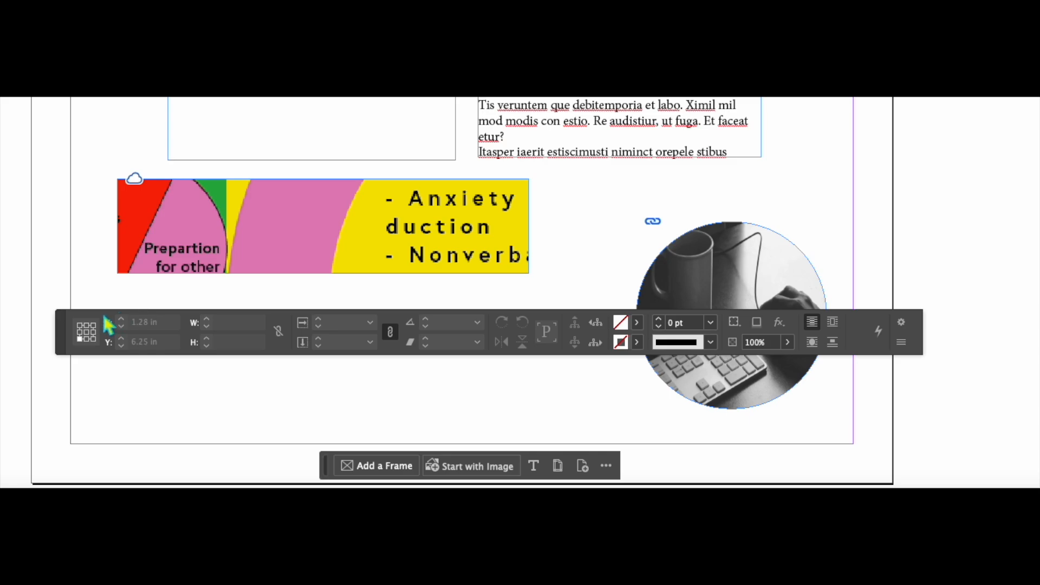
drag(59, 321, 0, 466)
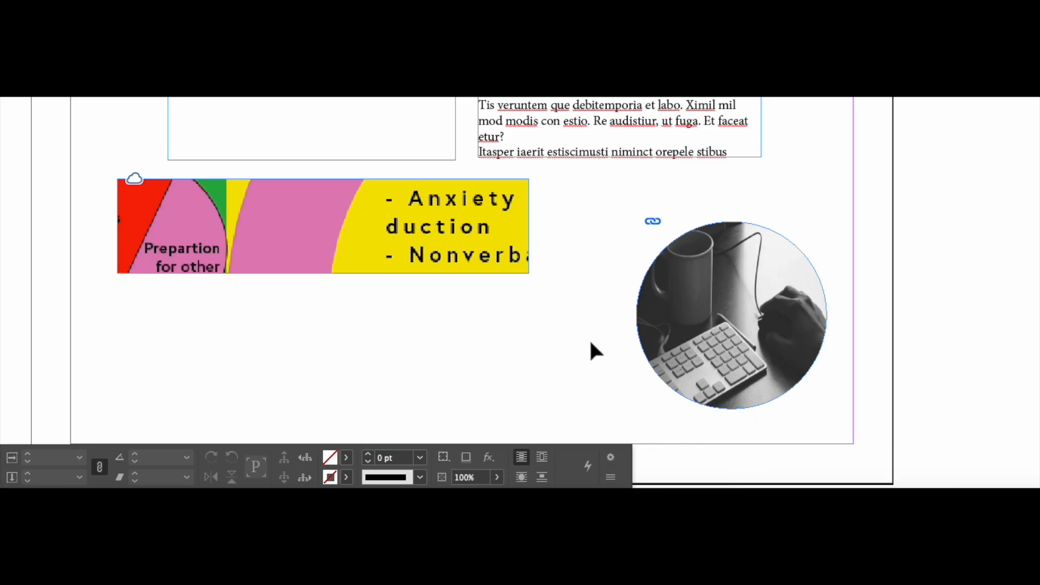
- Move the floating Control panel away from the page's lower edge to uncover the Contextual Task Bar
scroll(591, 349, down, 3)
scroll(592, 349, up, 6)
scroll(592, 350, down, 6)
scroll(591, 350, up, 3)
scroll(592, 349, down, 3)
scroll(592, 349, up, 3)
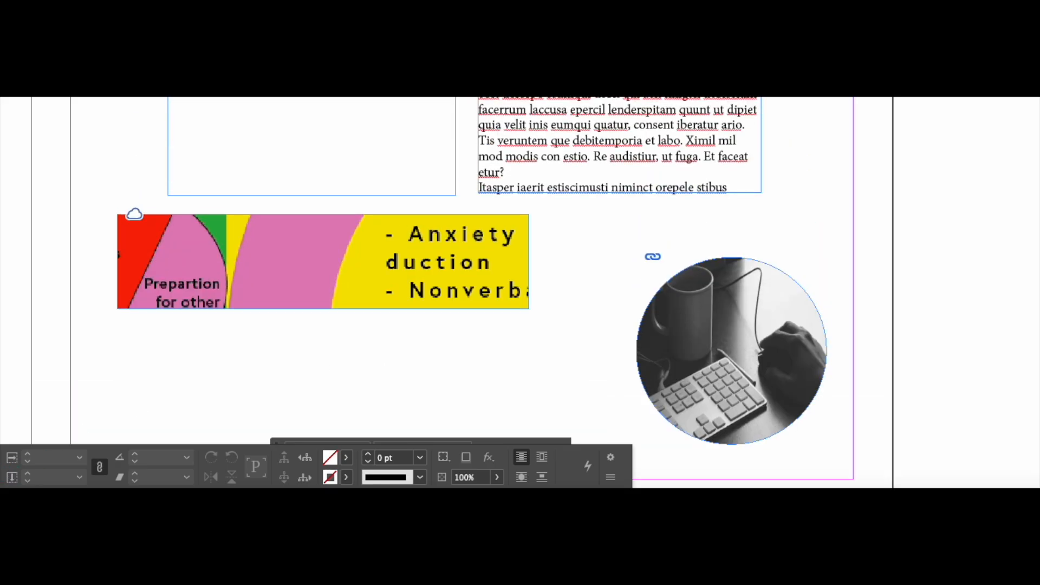
drag(0, 466, 116, 100)
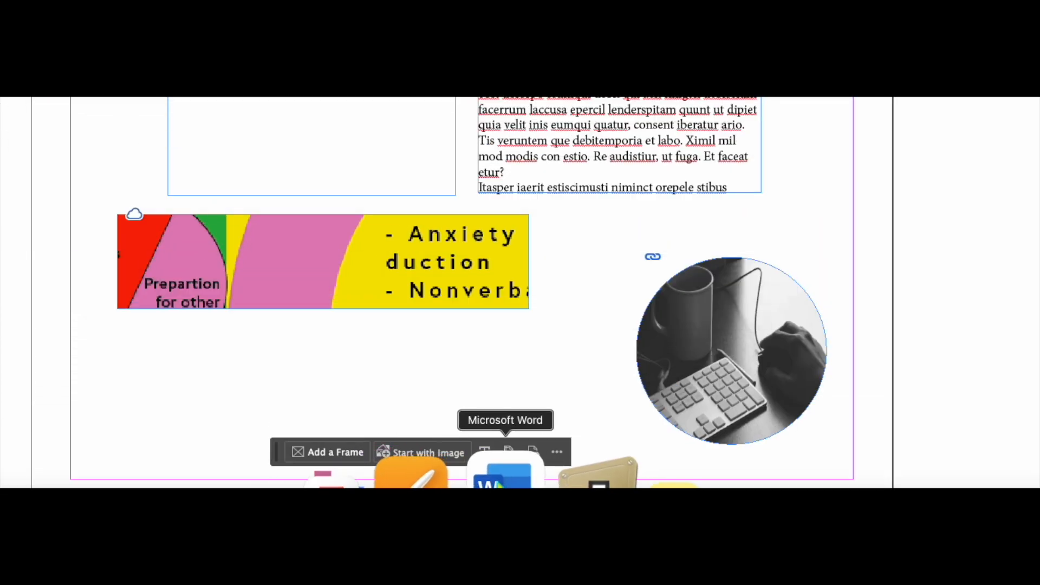
- Move the Contextual Task Bar from the page's lower edge to just above the colourful banner image, overlapping the first text frame
click(557, 452)
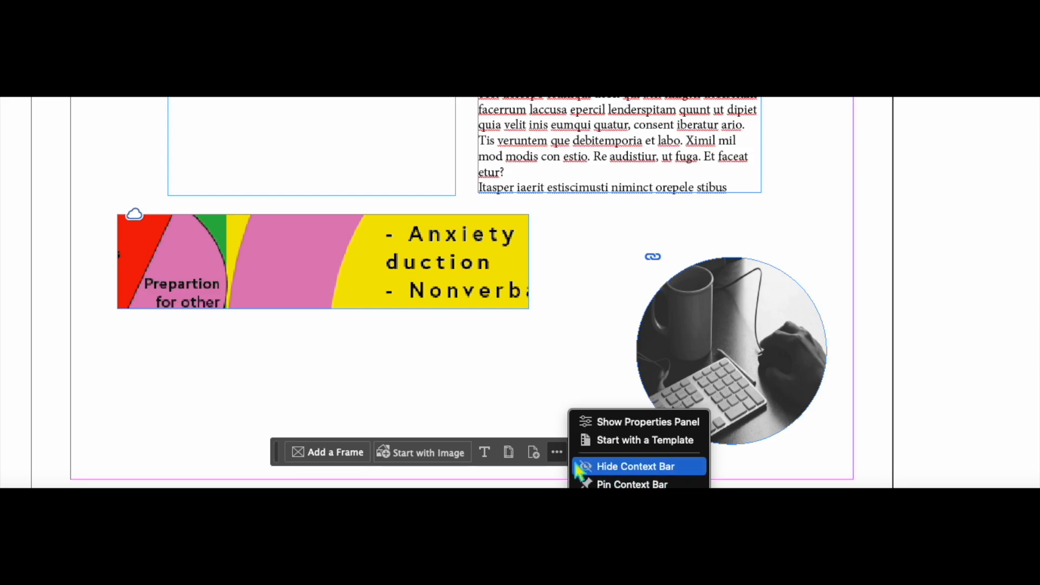
click(285, 461)
drag(277, 454, 190, 109)
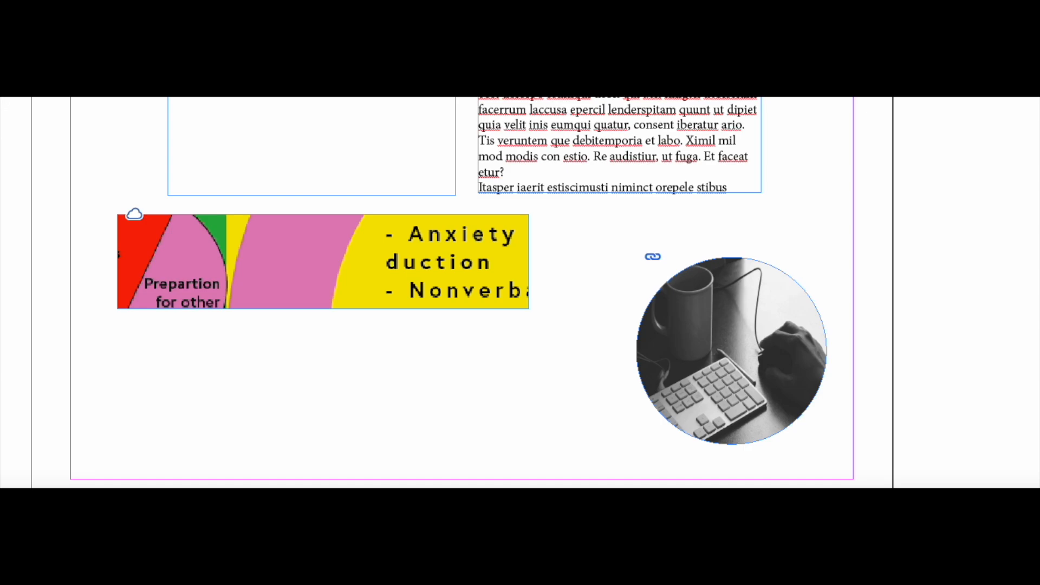
drag(25, 97, 41, 144)
- Unpin the Contextual Task Bar and pin it again in place, and return the floating Control panel to the bottom of the workspace
click(316, 144)
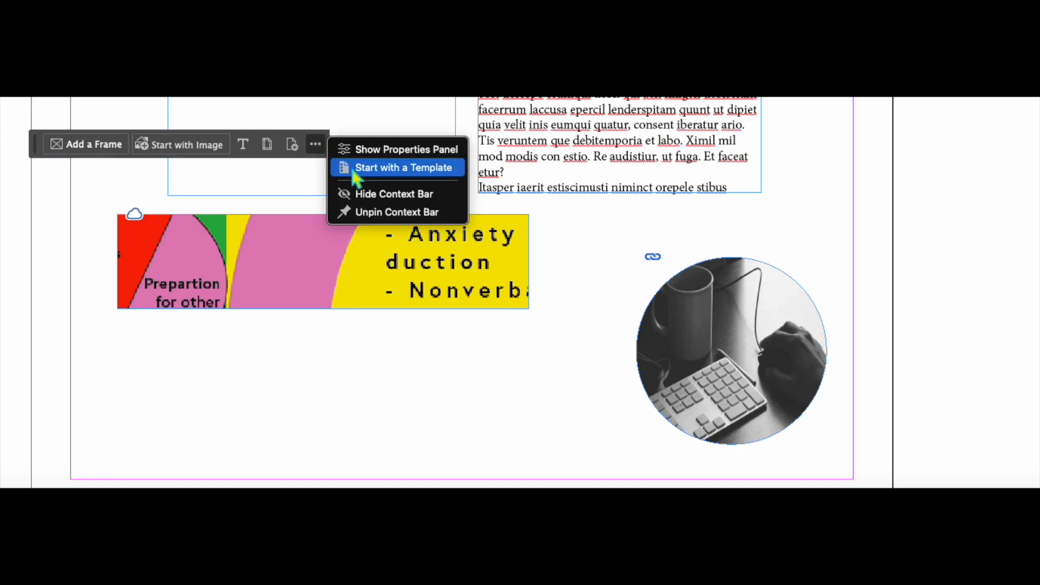
click(399, 212)
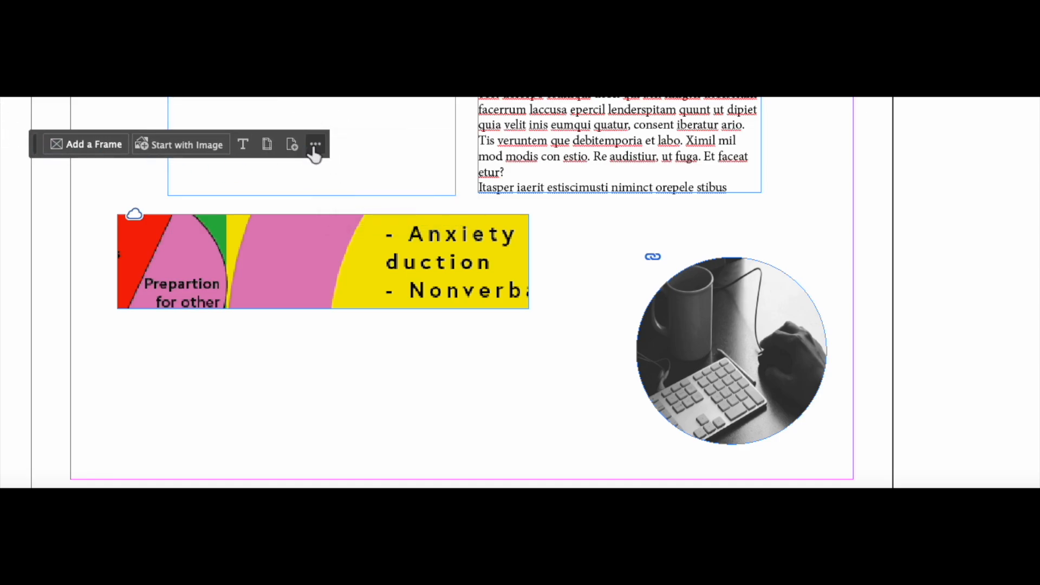
click(316, 144)
click(383, 213)
drag(75, 99, 0, 478)
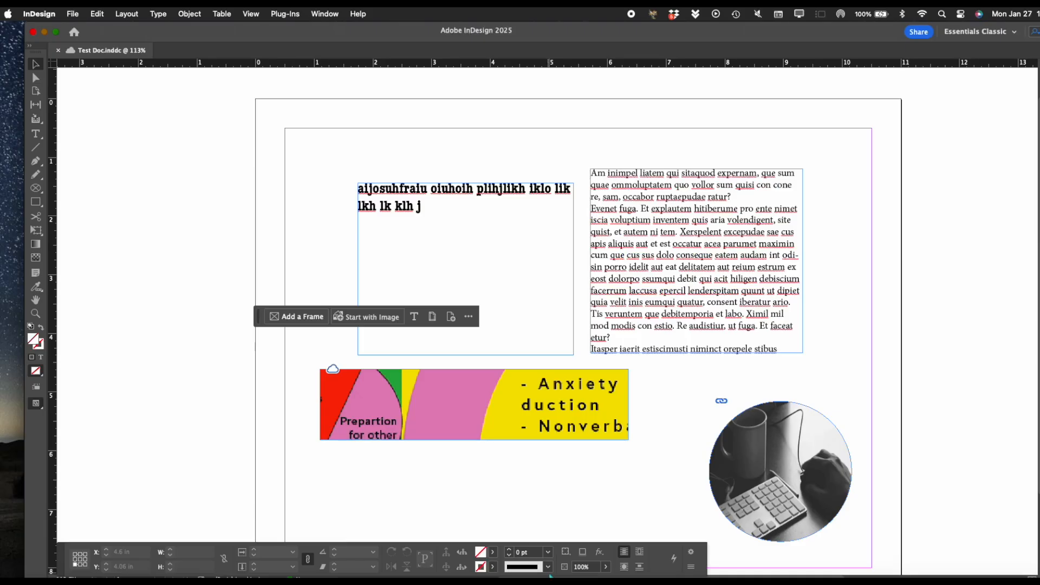
- Create a four-pointed star frame 1.3889 in wide and high with the Polygon Frame tool, below the colourful banner image
click(37, 189)
drag(39, 196, 105, 230)
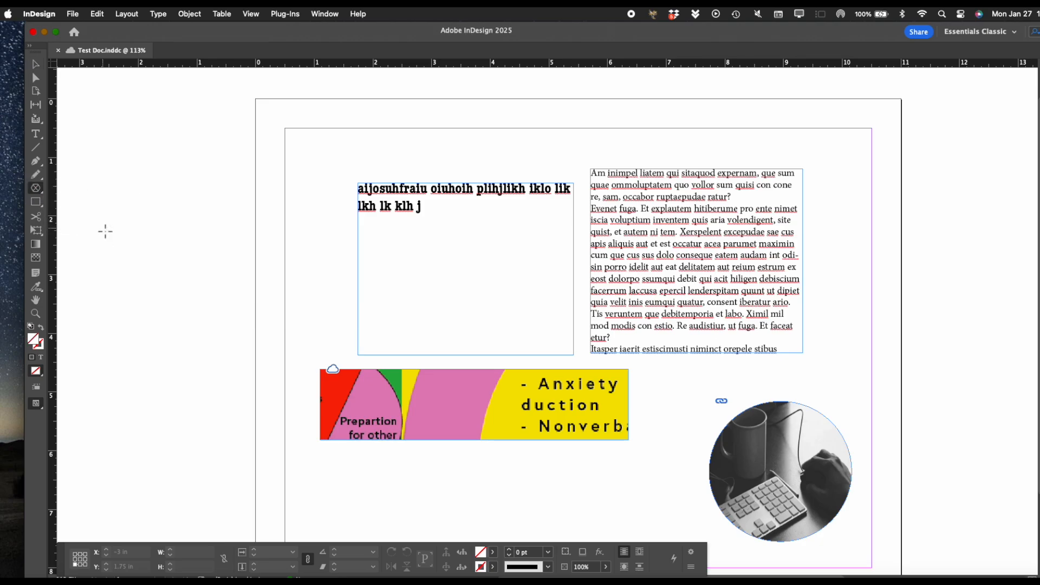
click(454, 497)
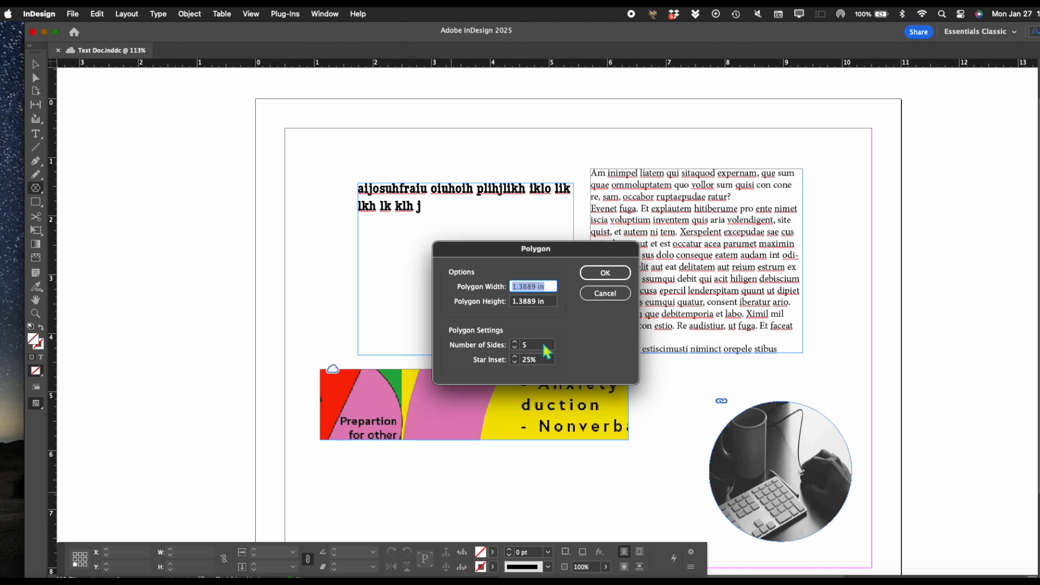
click(516, 348)
click(515, 363)
click(605, 274)
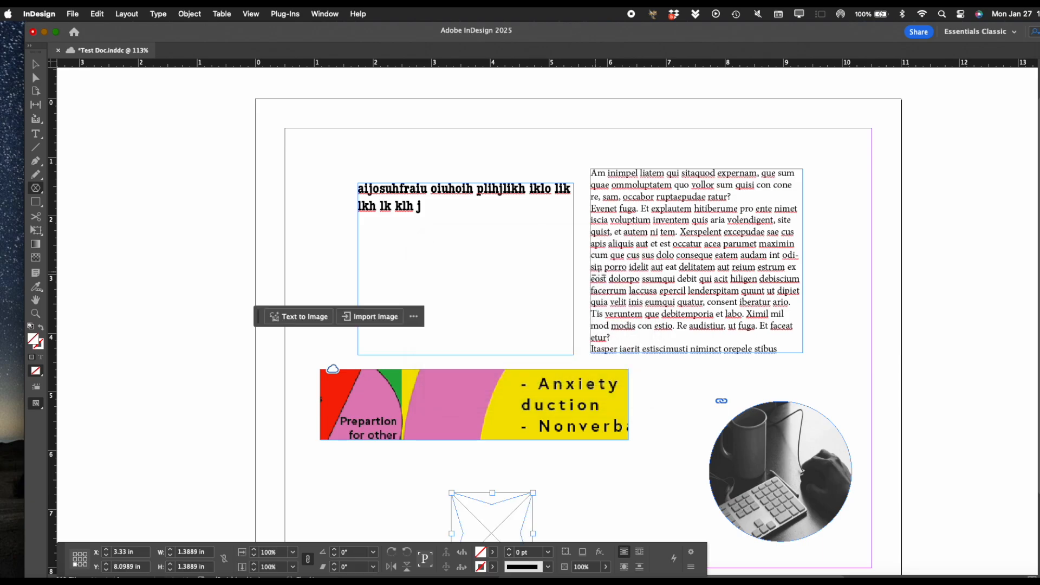
- Open Text to Image for the star frame and enter the prompt "A black and white photograph of an apple"
scroll(479, 438, down, 3)
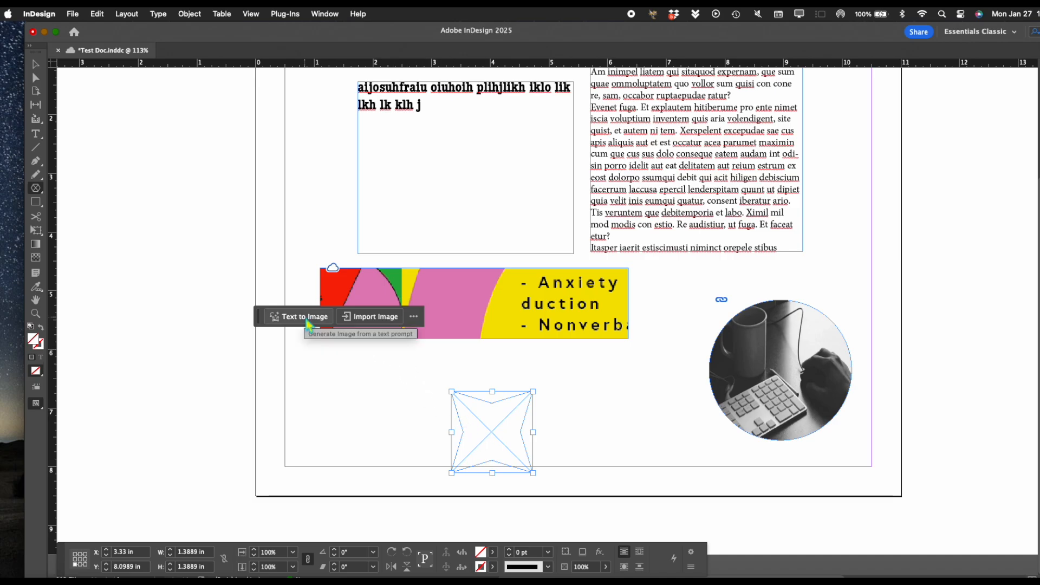
click(307, 323)
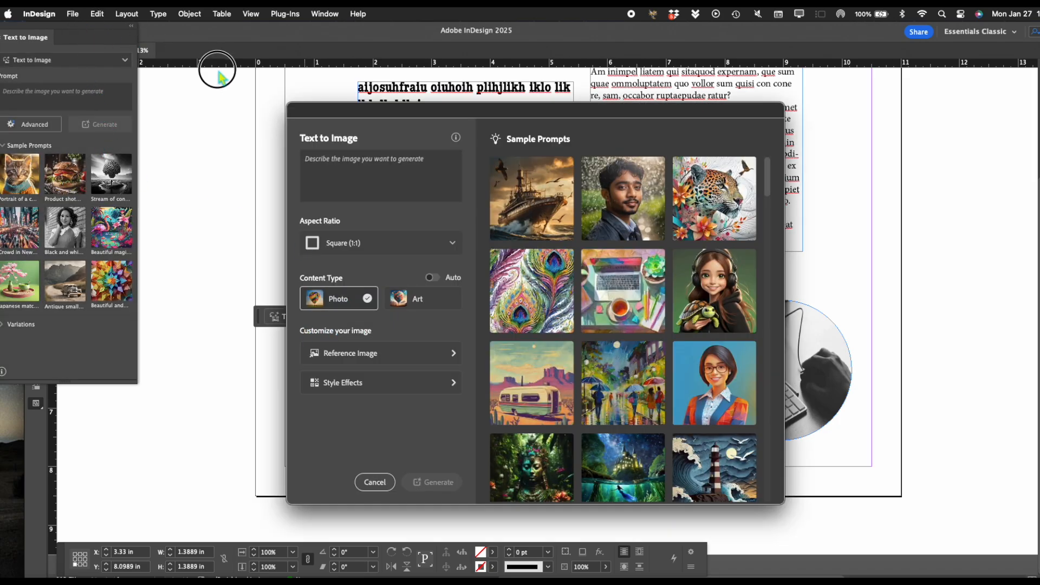
click(394, 163)
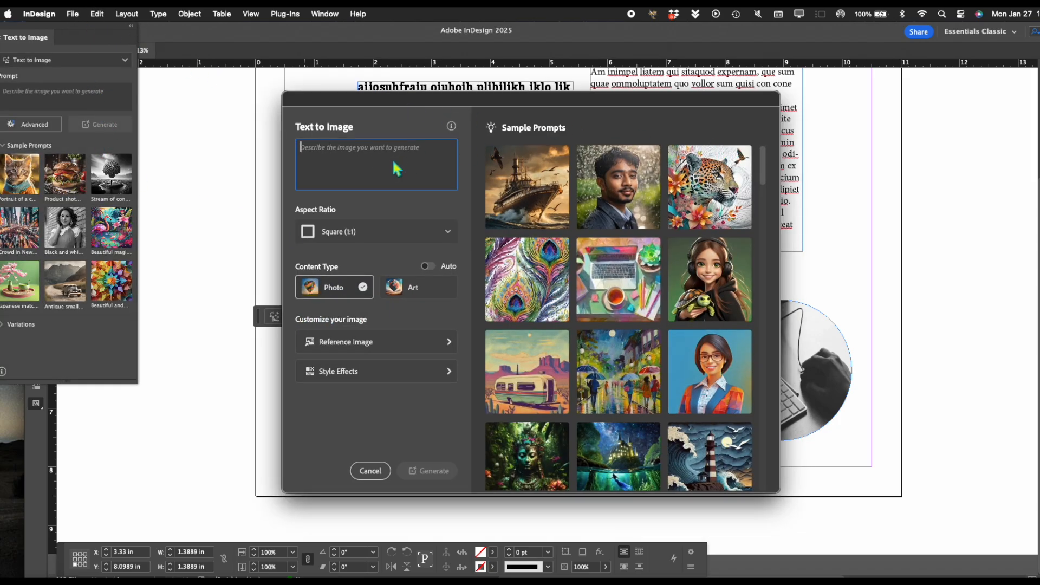
text(A)
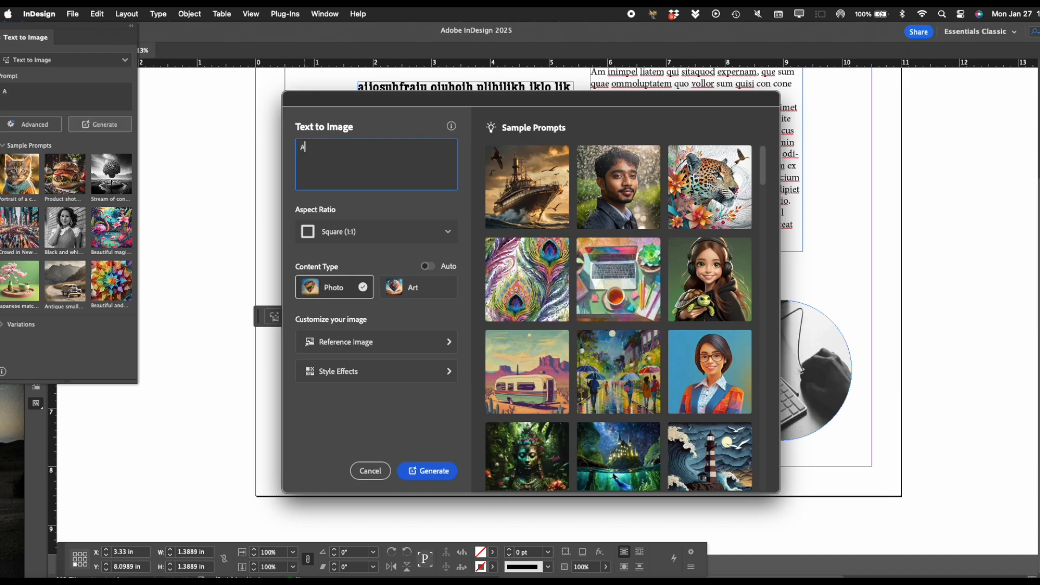
text( black and white photograph of an apple)
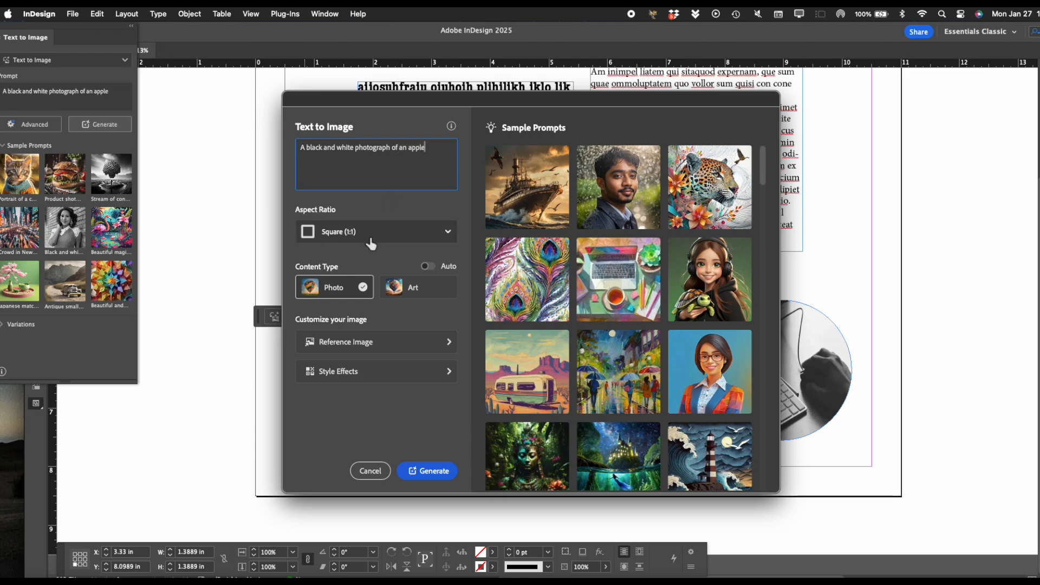
- Review the reference image gallery, and add the Charcoal and Art nouveau style effects to the image request
click(438, 346)
scroll(663, 352, down, 8)
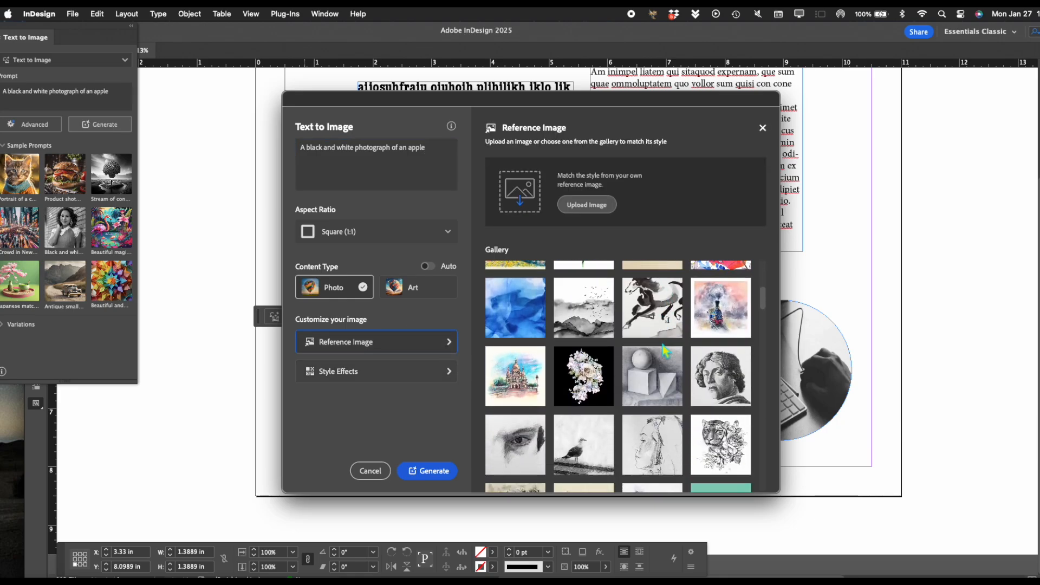
scroll(586, 345, down, 2)
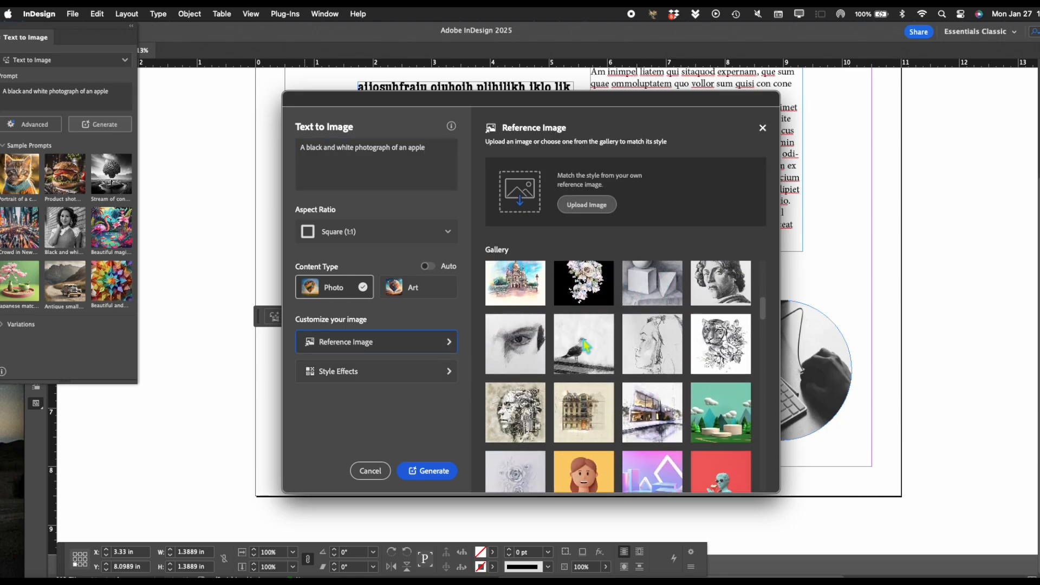
scroll(587, 346, up, 1)
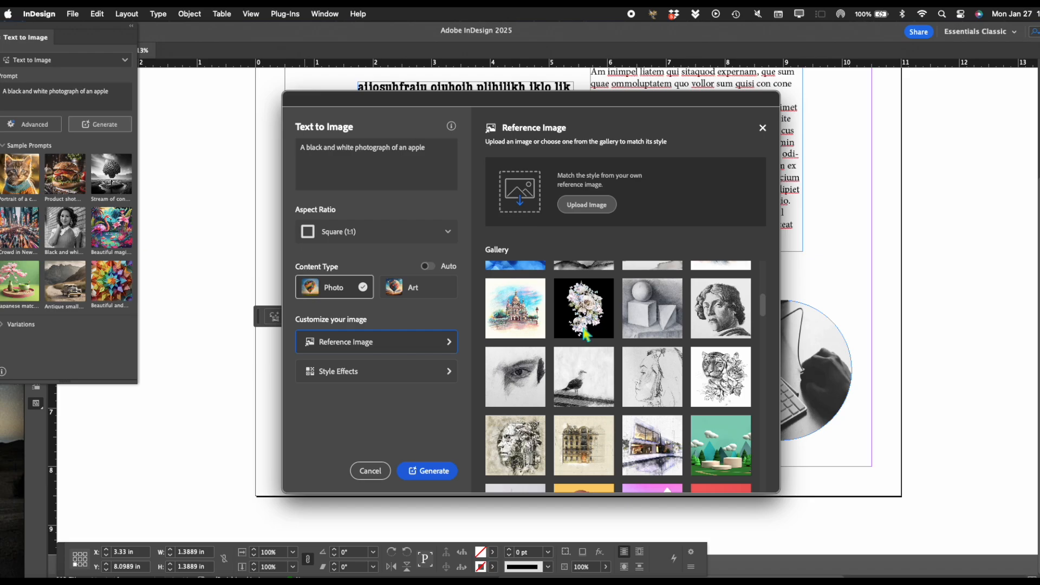
click(390, 373)
scroll(585, 368, down, 10)
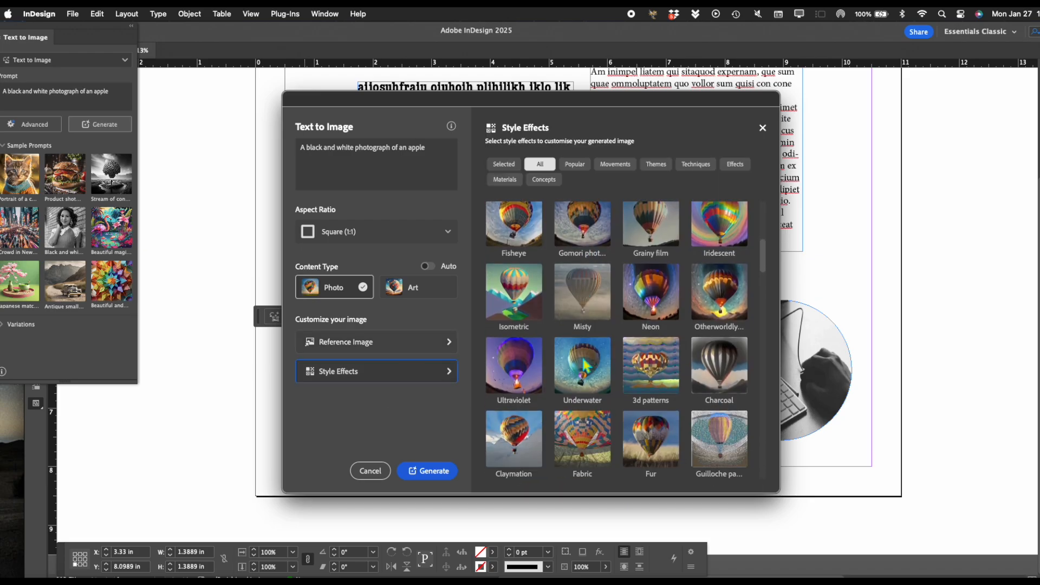
click(720, 362)
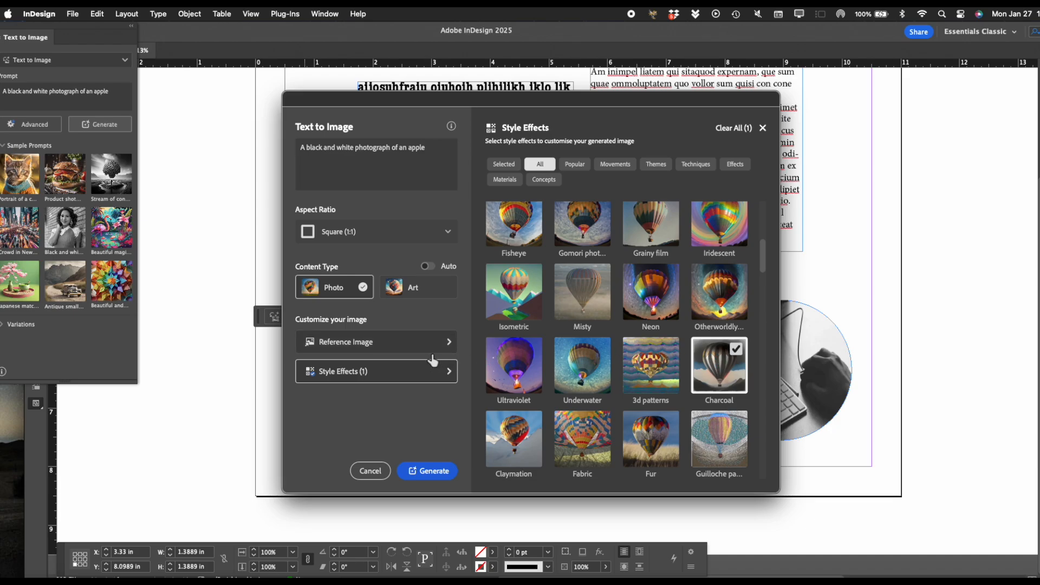
scroll(634, 363, down, 6)
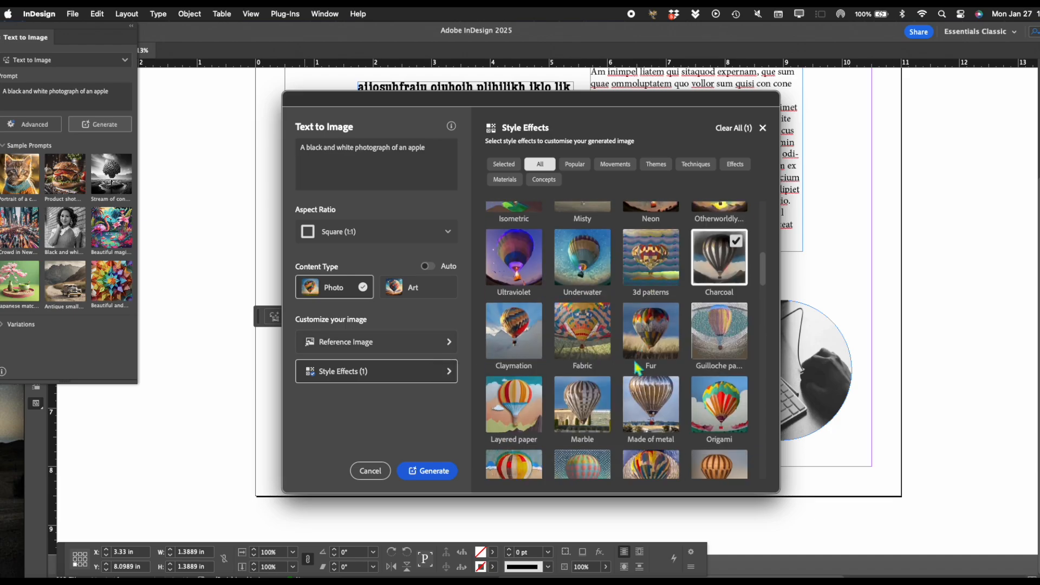
scroll(637, 369, down, 3)
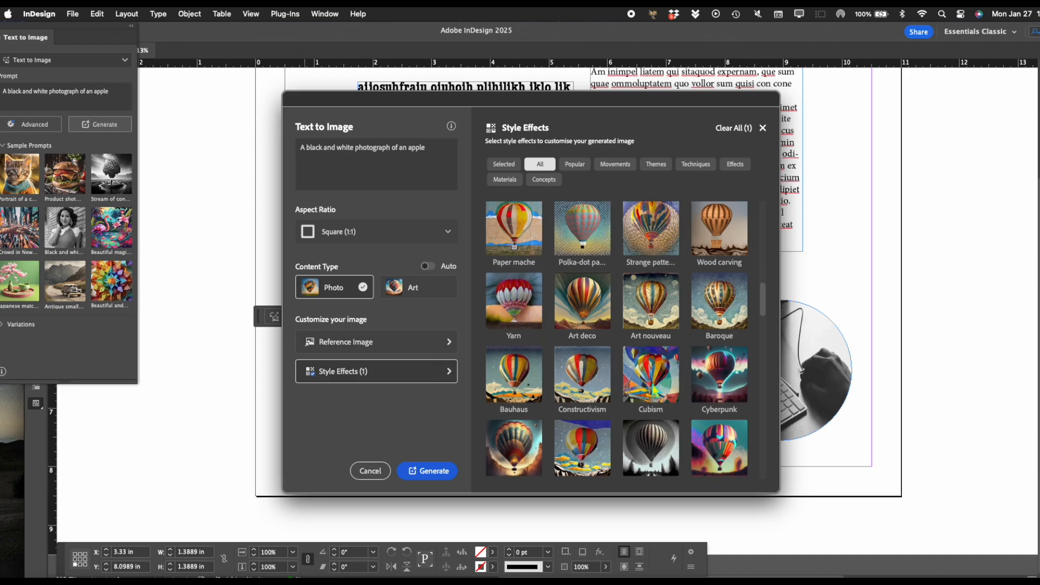
click(662, 326)
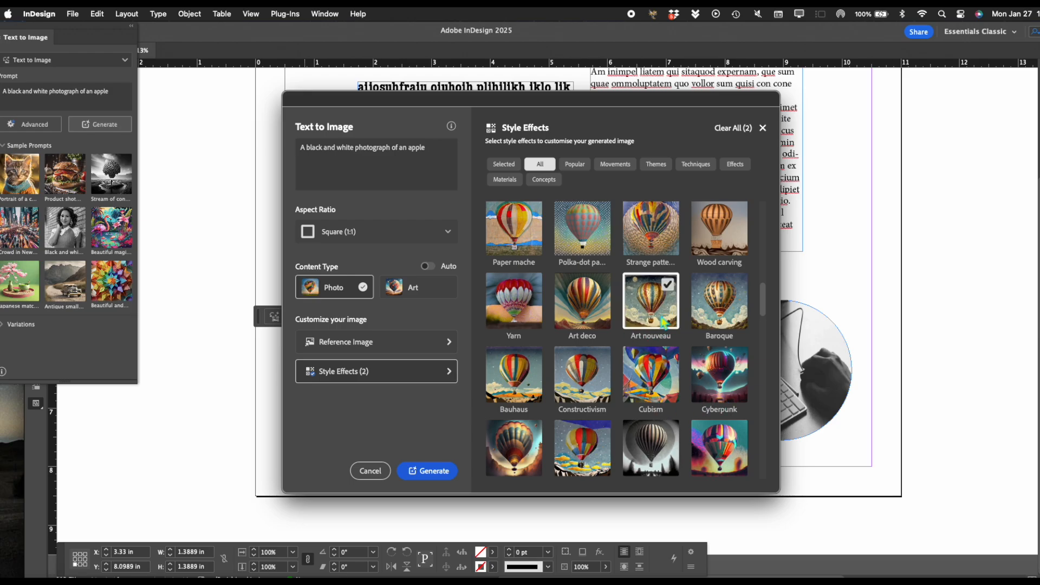
- Generate the apple image with the generative AI guidelines accepted, and move the floating Text to Image panel beside the star frame
click(439, 470)
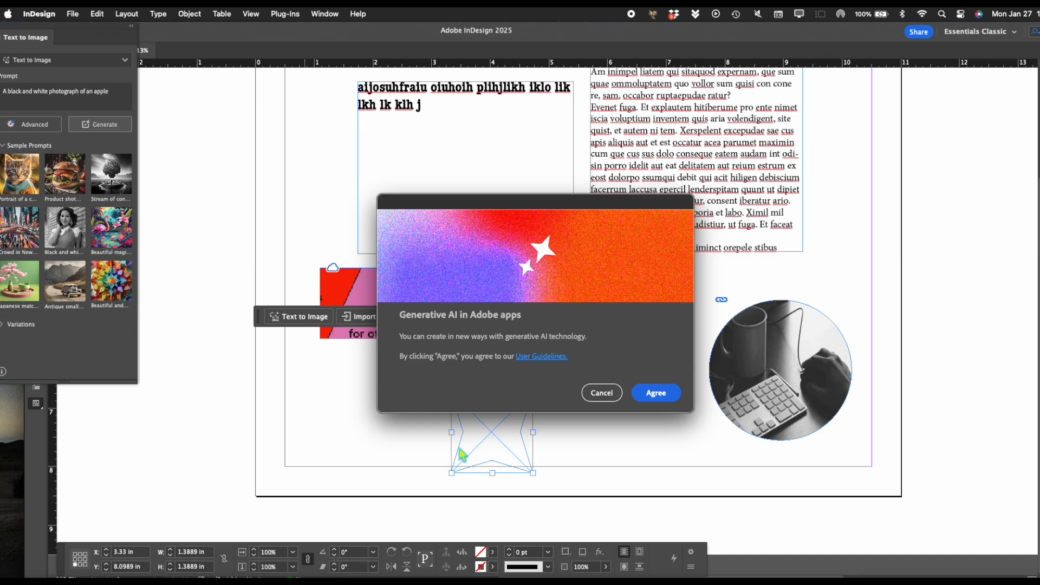
click(655, 393)
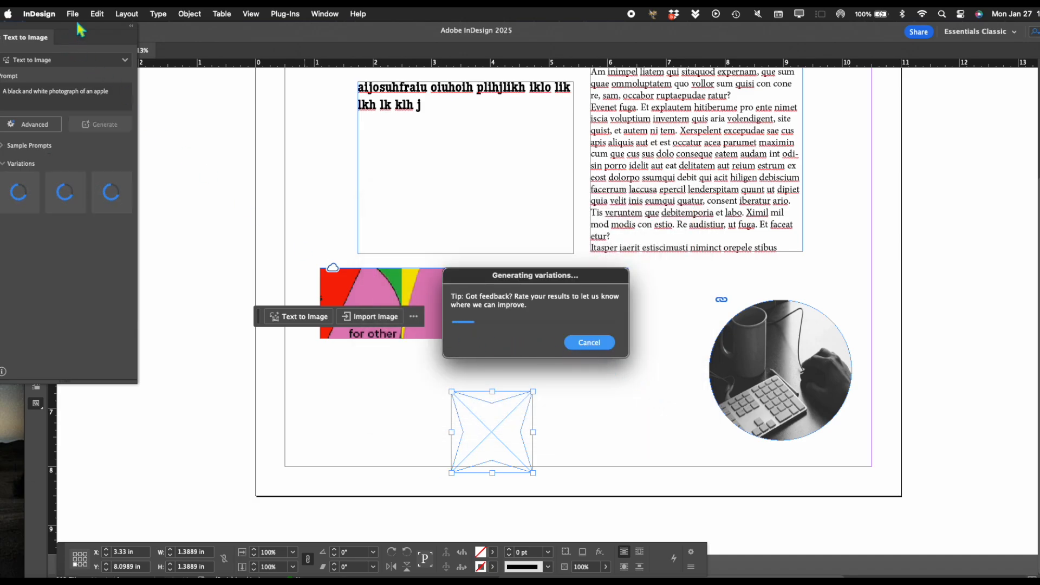
click(131, 25)
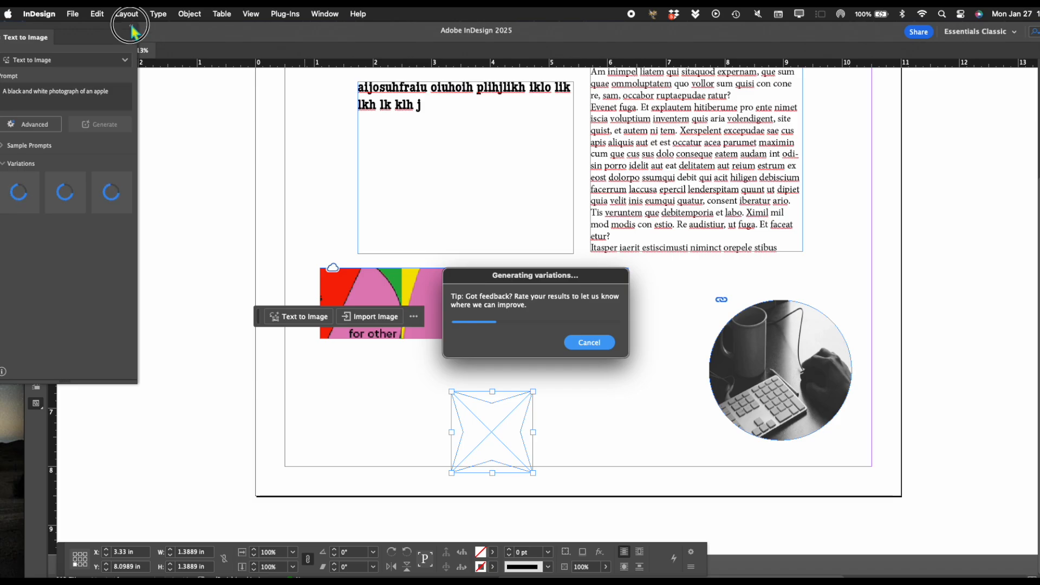
click(131, 25)
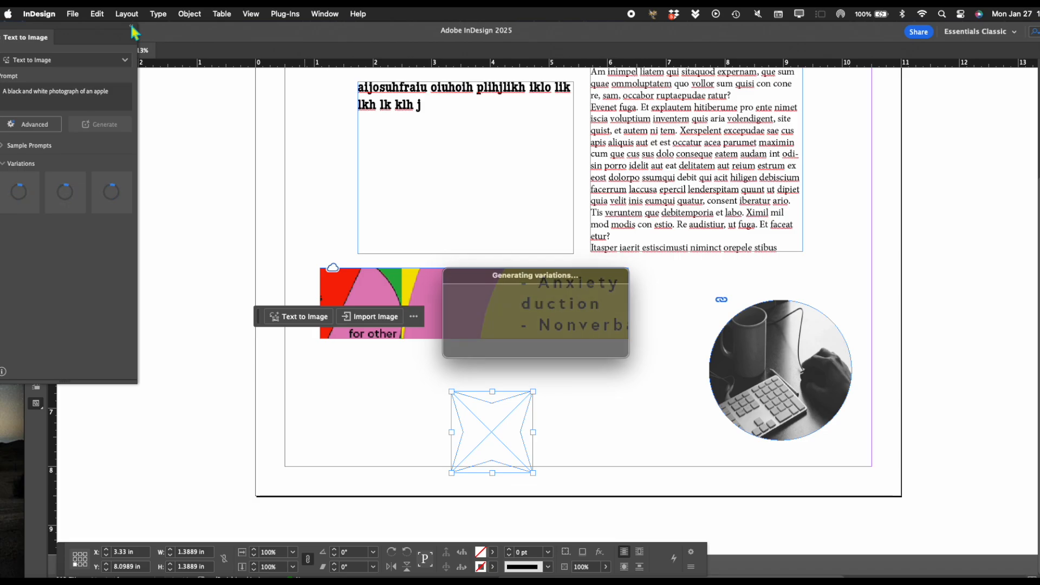
drag(104, 39, 746, 148)
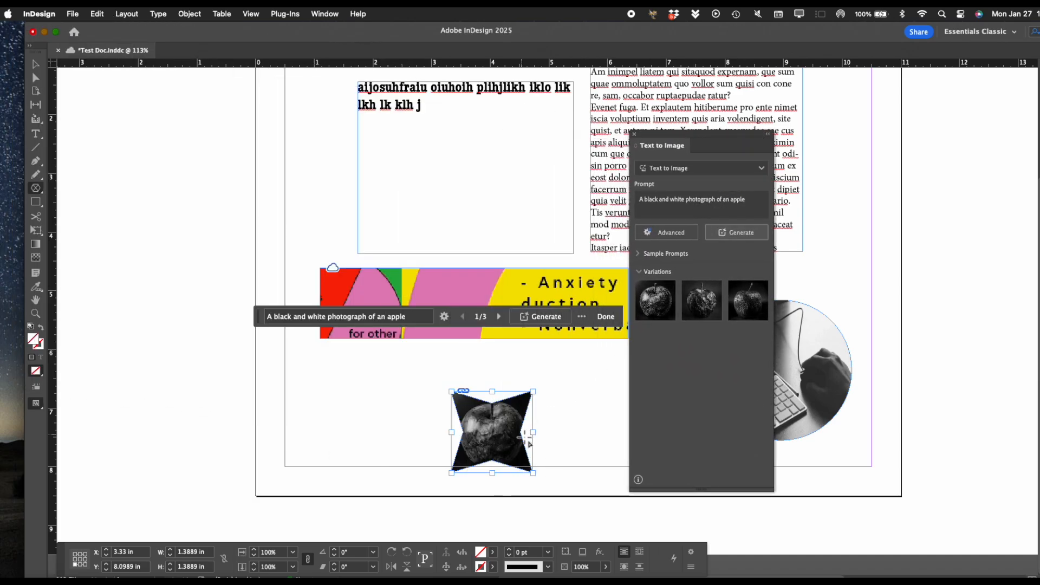
- Enlarge the star frame to about 3.42 by 2.47 in, and reposition the frame and its apple image below the banner
click(36, 64)
drag(452, 391, 402, 371)
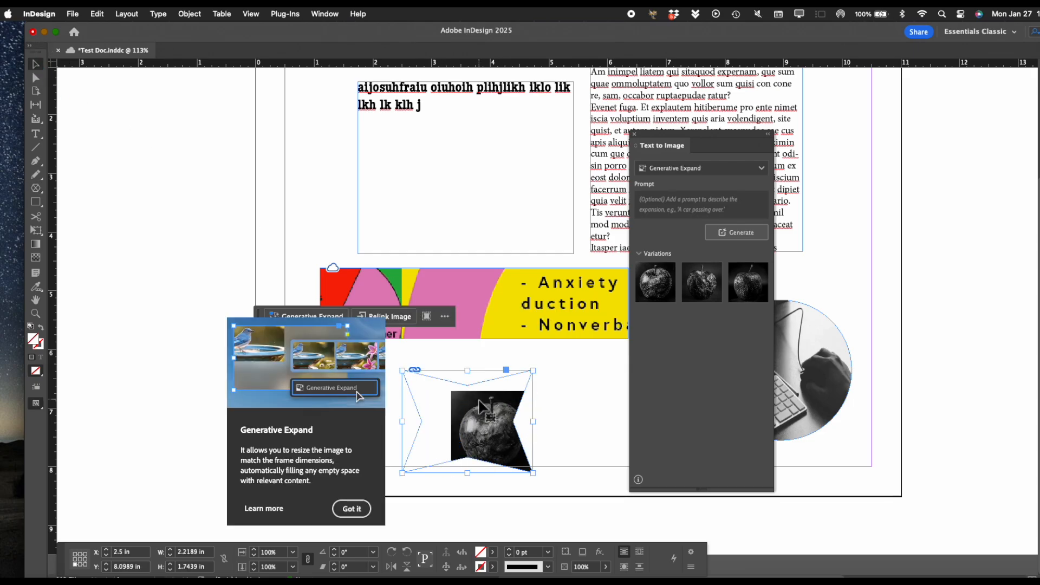
drag(474, 427, 446, 423)
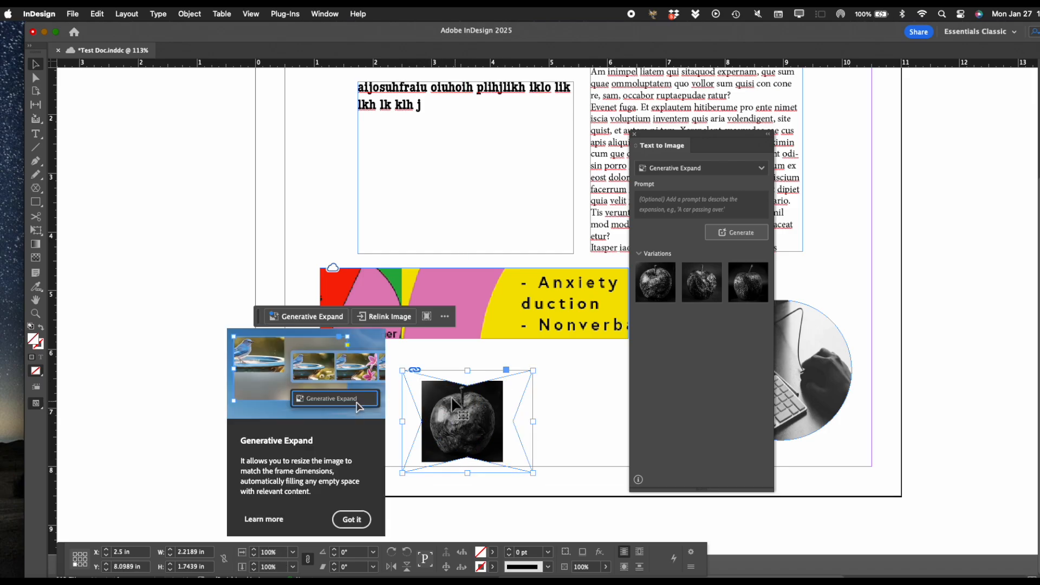
drag(534, 371, 603, 328)
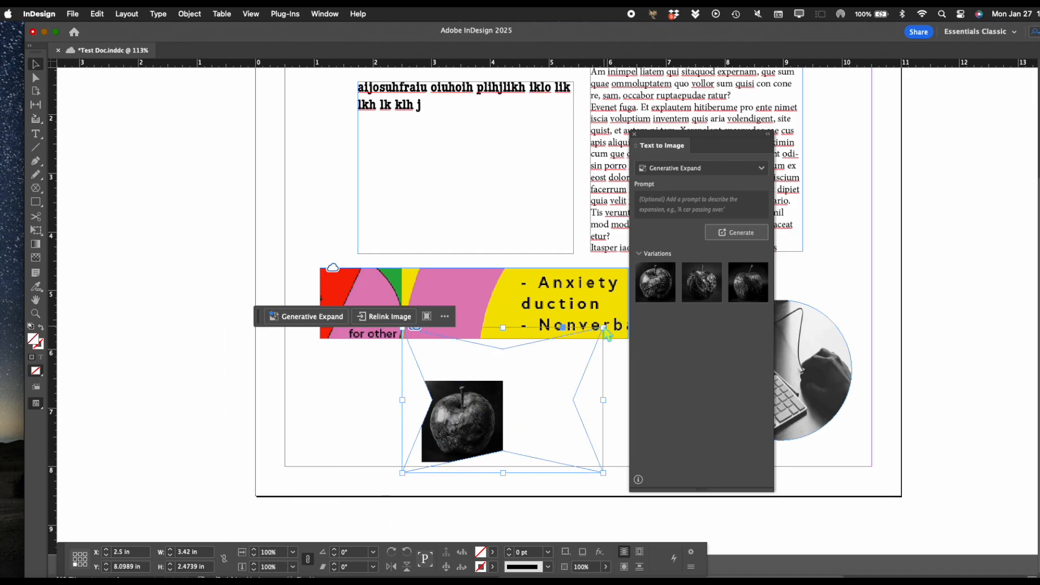
drag(524, 371, 480, 384)
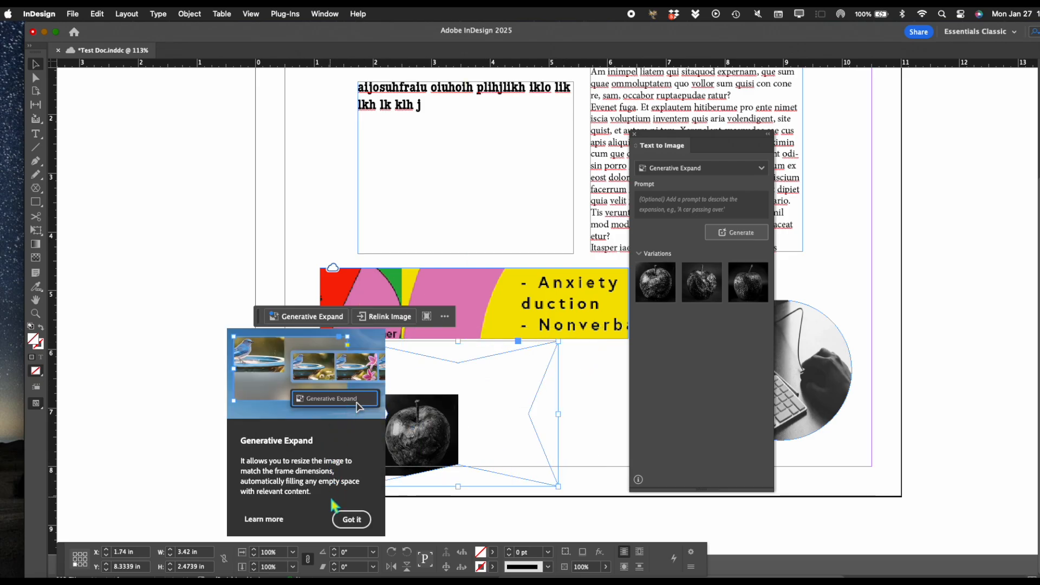
- Run Generative Expand on the star frame's apple image with the prompt "expand"
click(352, 520)
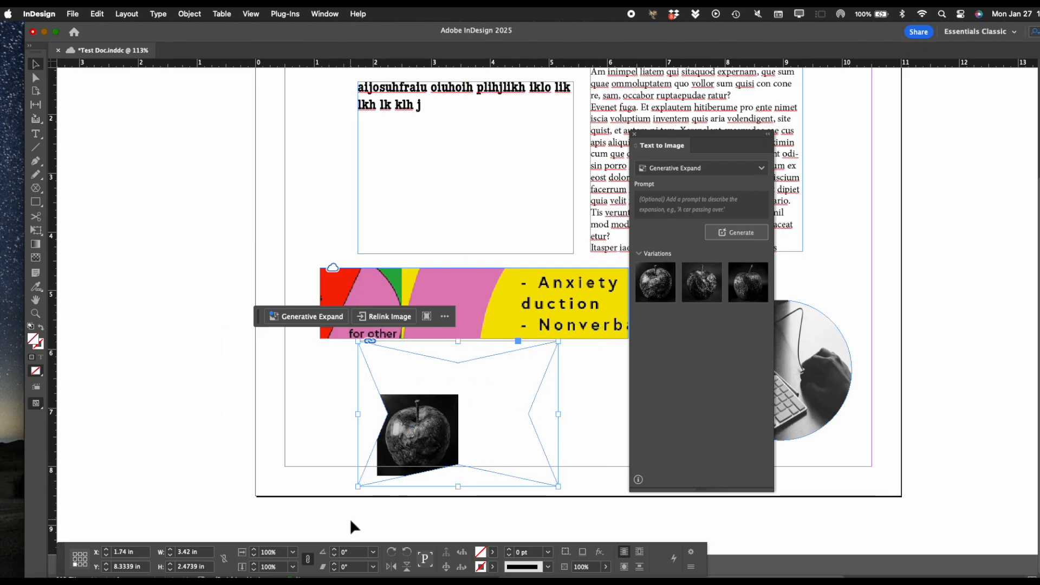
click(332, 325)
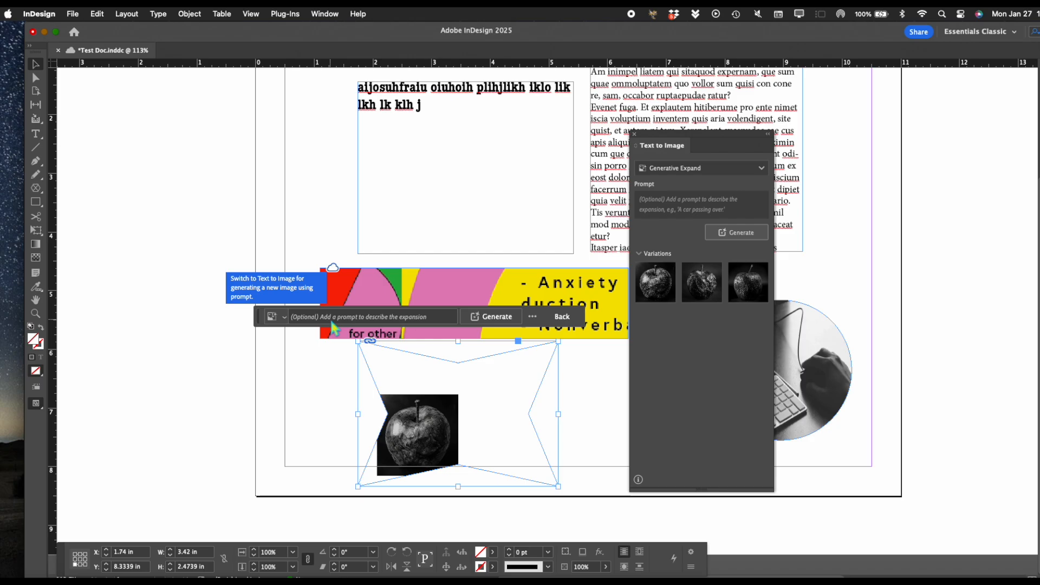
click(332, 322)
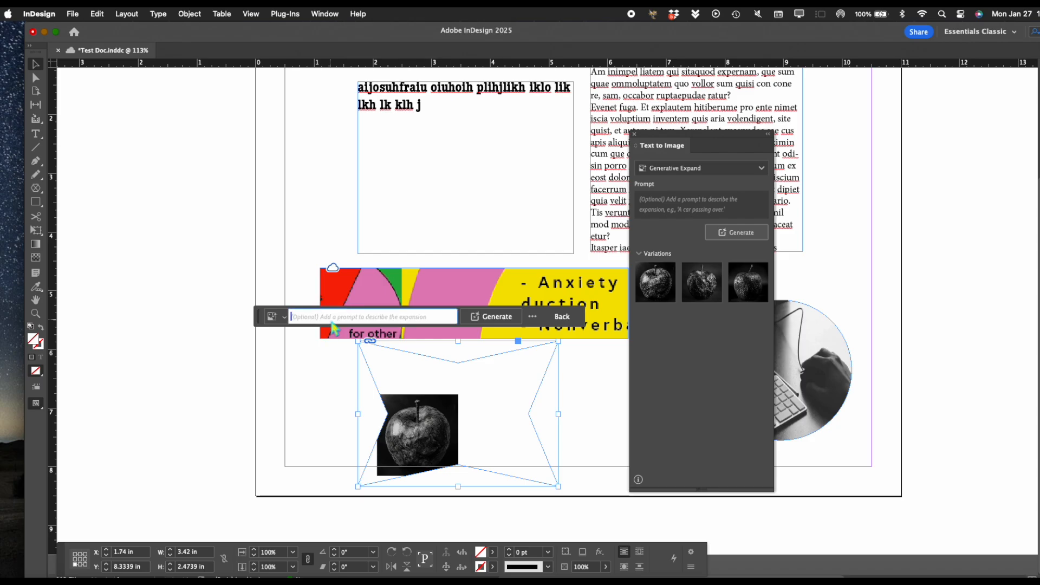
text(expand)
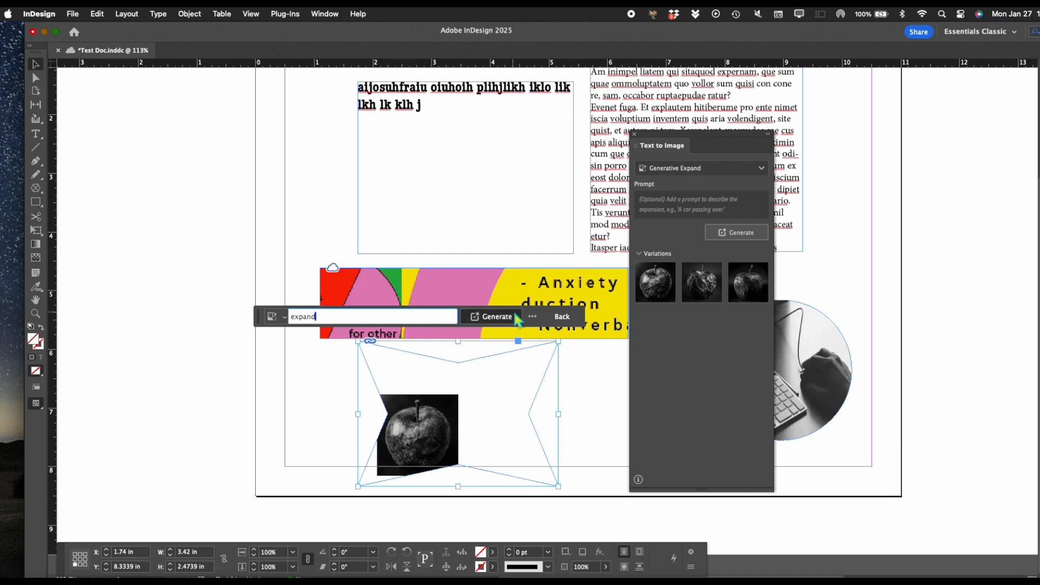
click(517, 319)
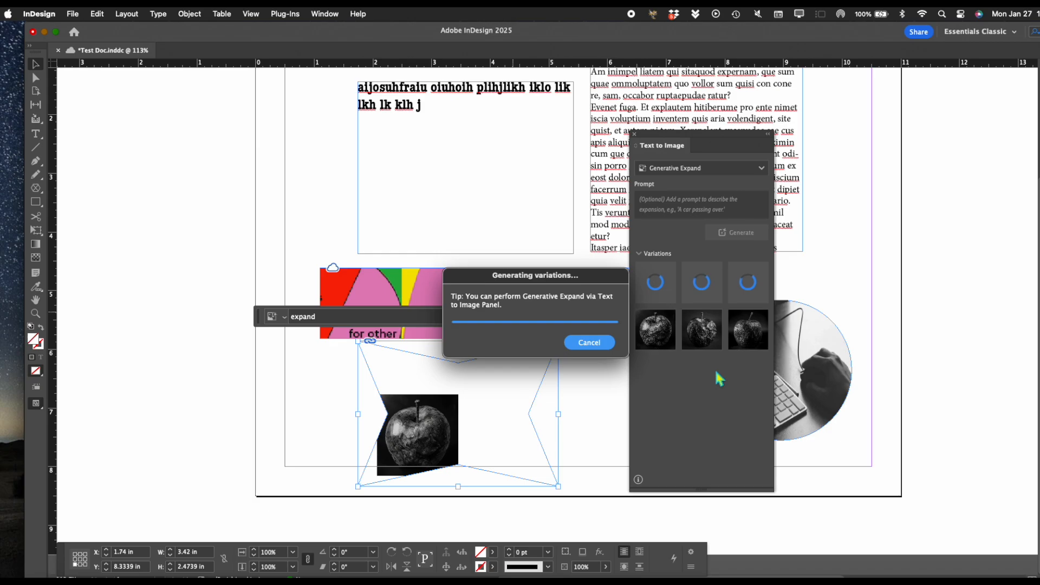
drag(600, 277, 580, 194)
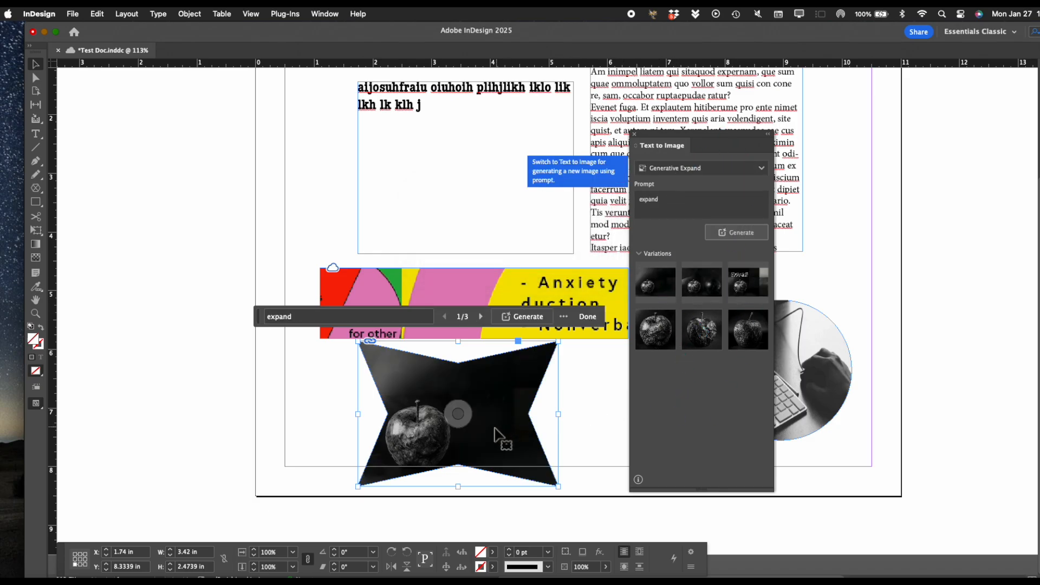
- Compare the generated variations, apply the second original apple variation to the star frame, and review the advanced Text to Image settings without regenerating
click(748, 282)
click(670, 331)
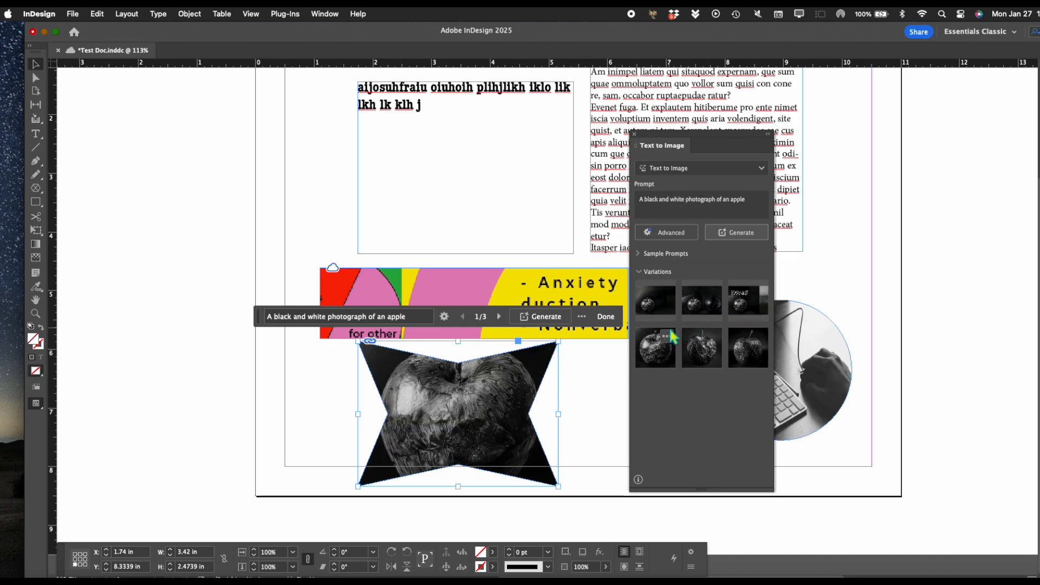
click(703, 341)
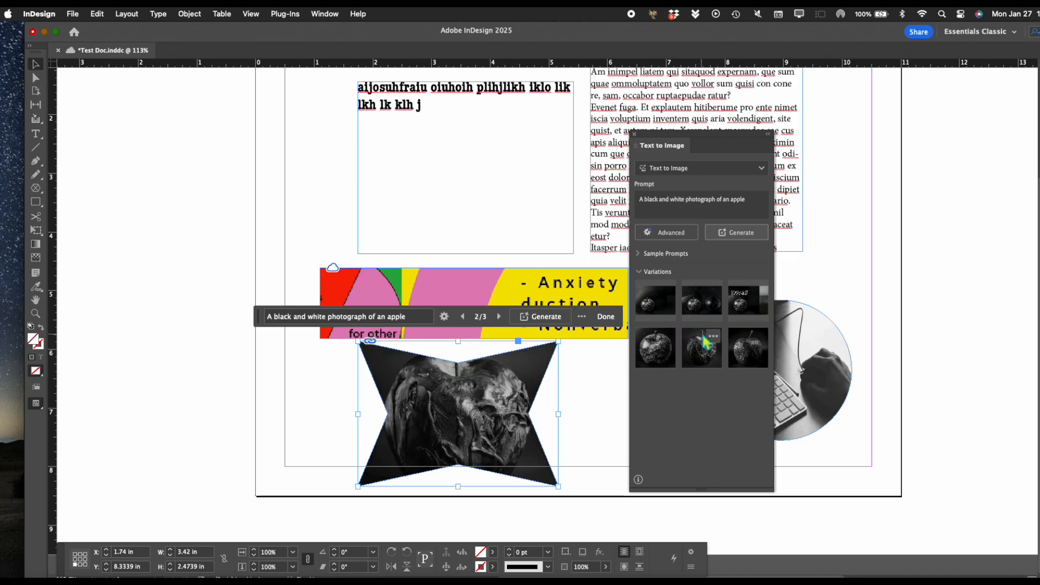
click(674, 234)
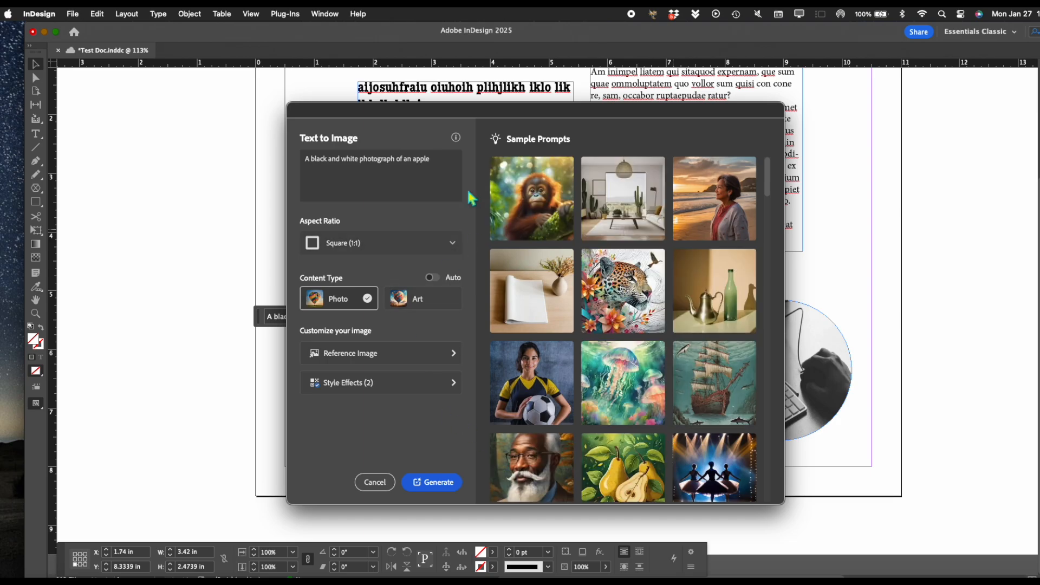
click(374, 481)
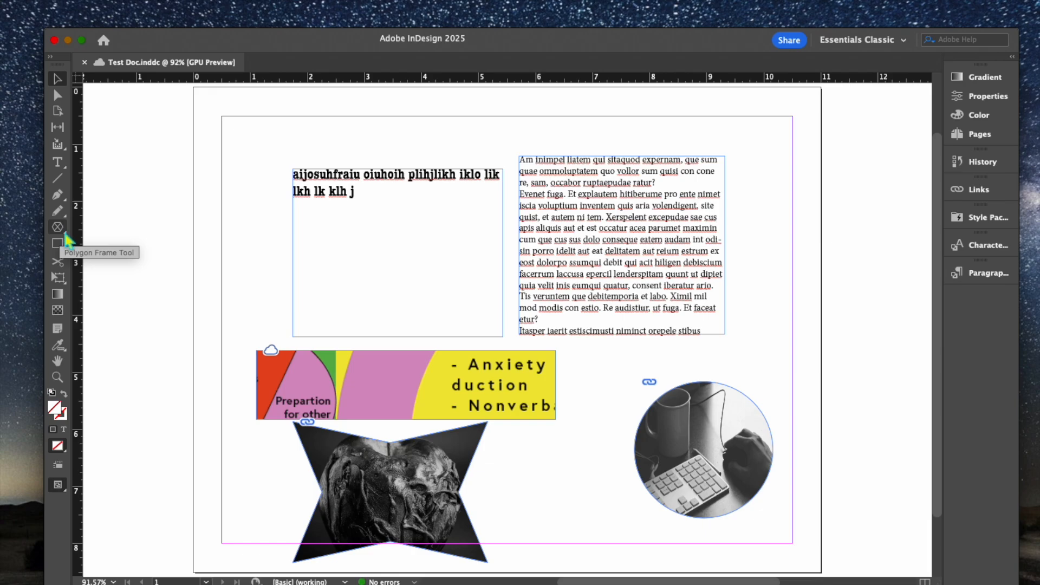
- Draw a rectangular image frame below the banner, between the star frame and the circular keyboard photo, with the Rectangle Frame Tool
click(64, 231)
click(130, 242)
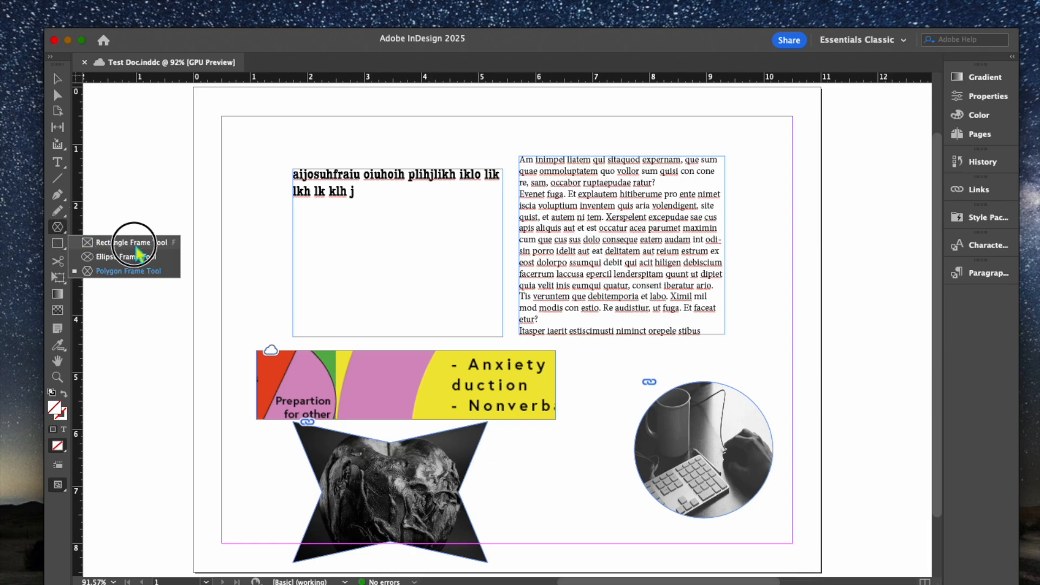
drag(503, 433, 622, 524)
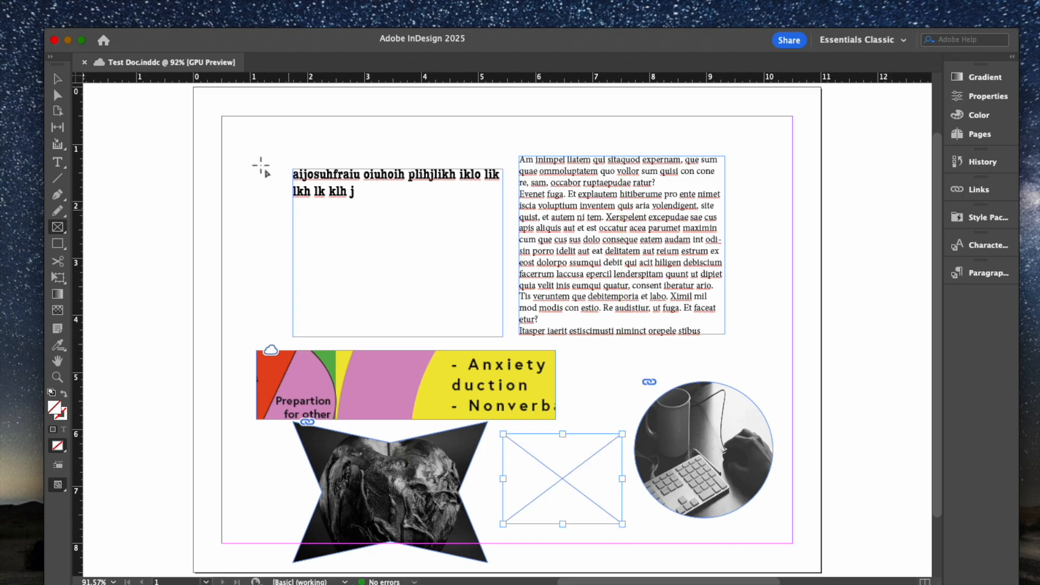
- Place the JPG photo ending in 0023 from the computer's Pictures folder into the new rectangular frame
click(104, 1)
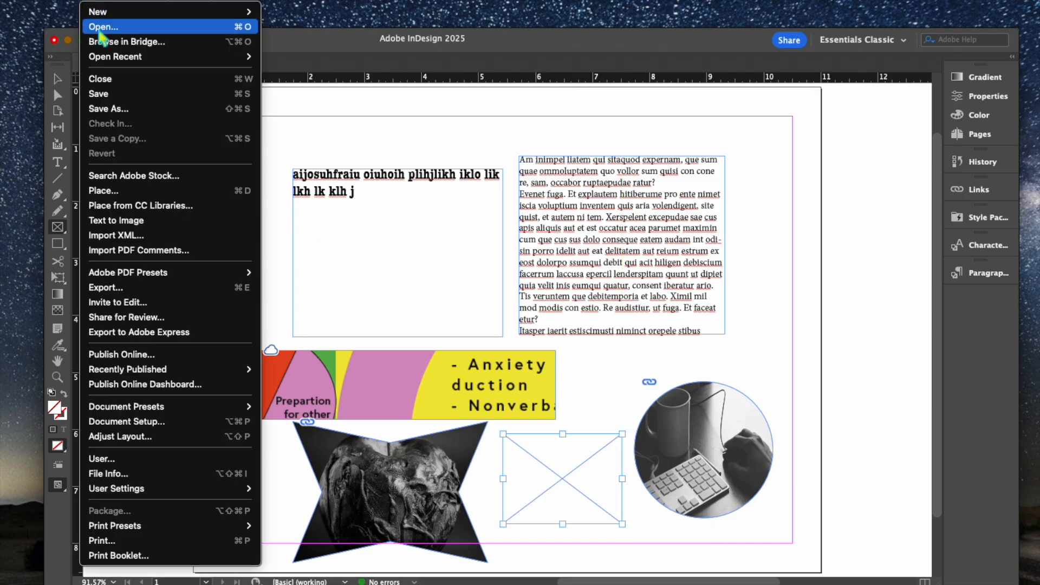
click(115, 192)
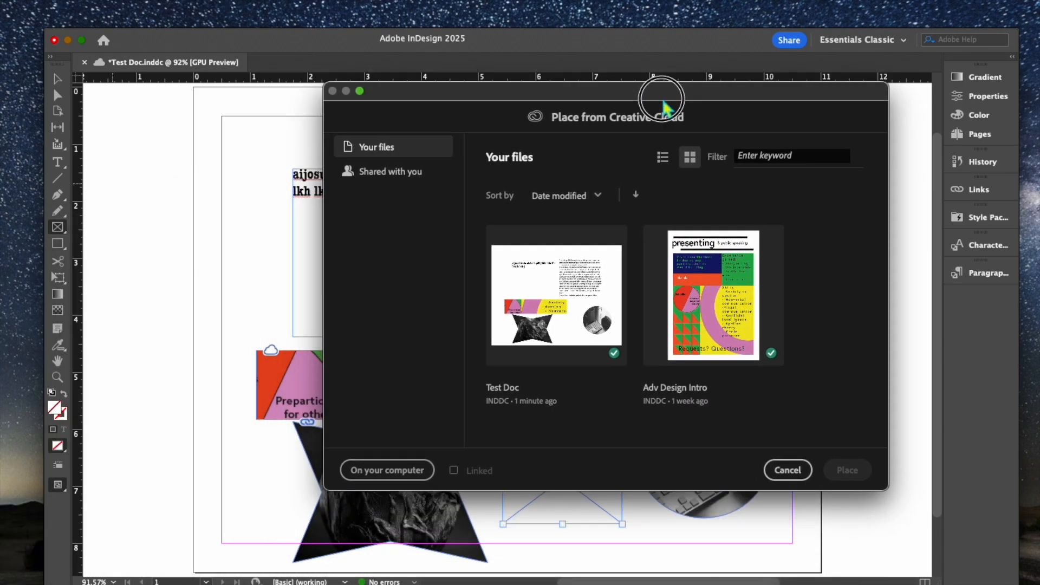
click(386, 470)
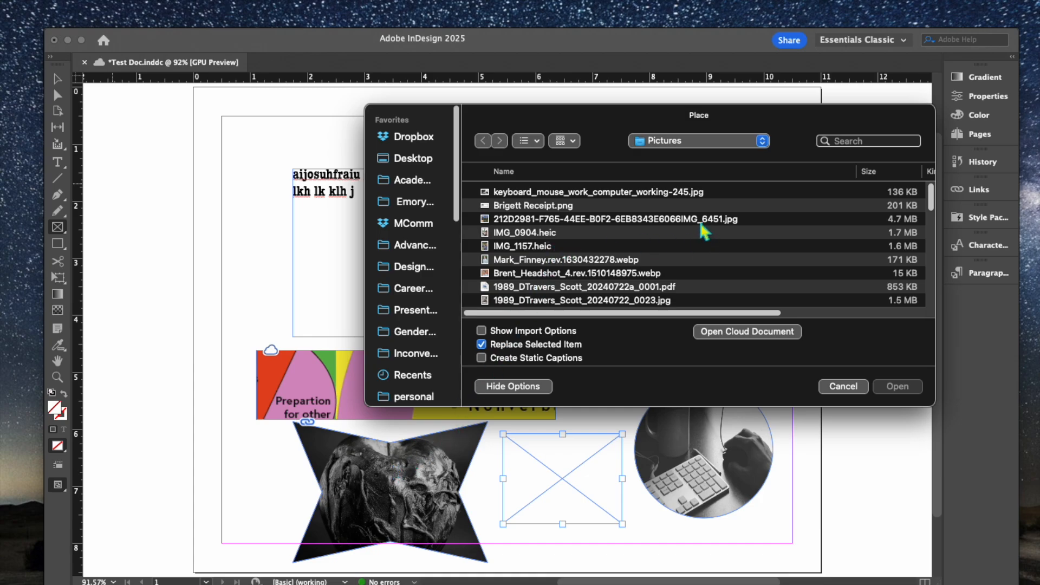
scroll(703, 230, down, 5)
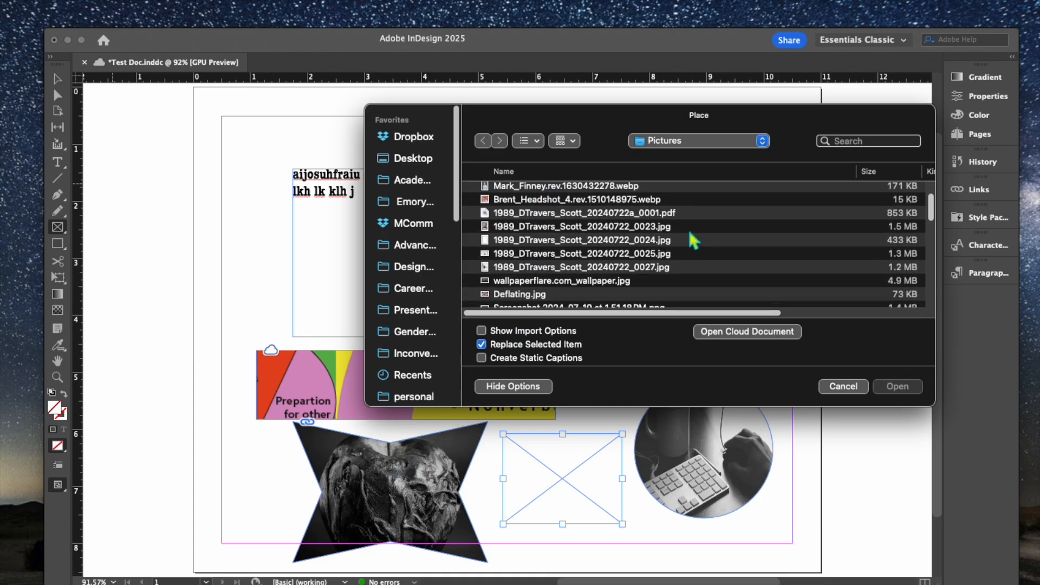
click(691, 232)
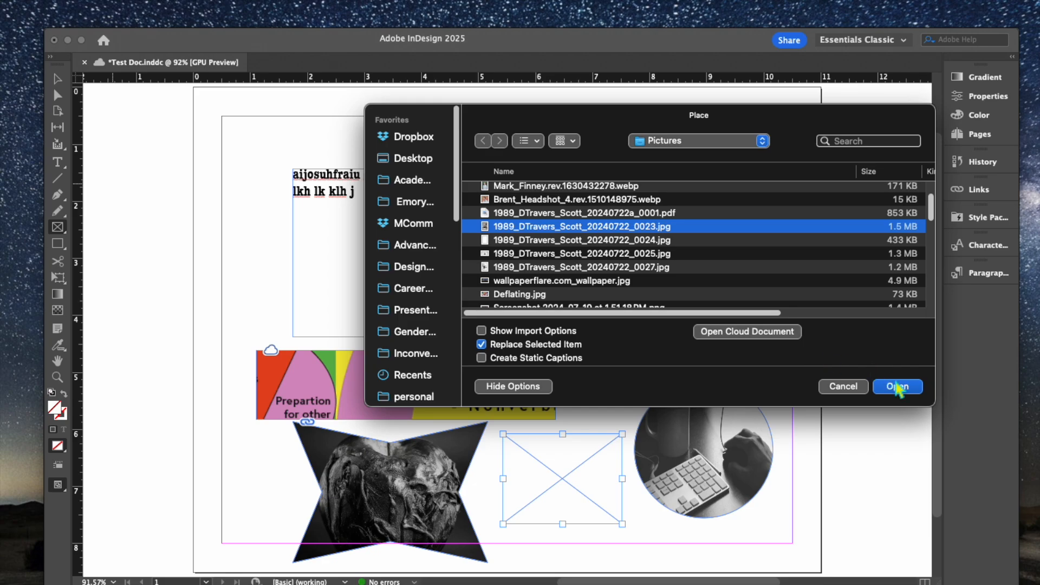
click(897, 387)
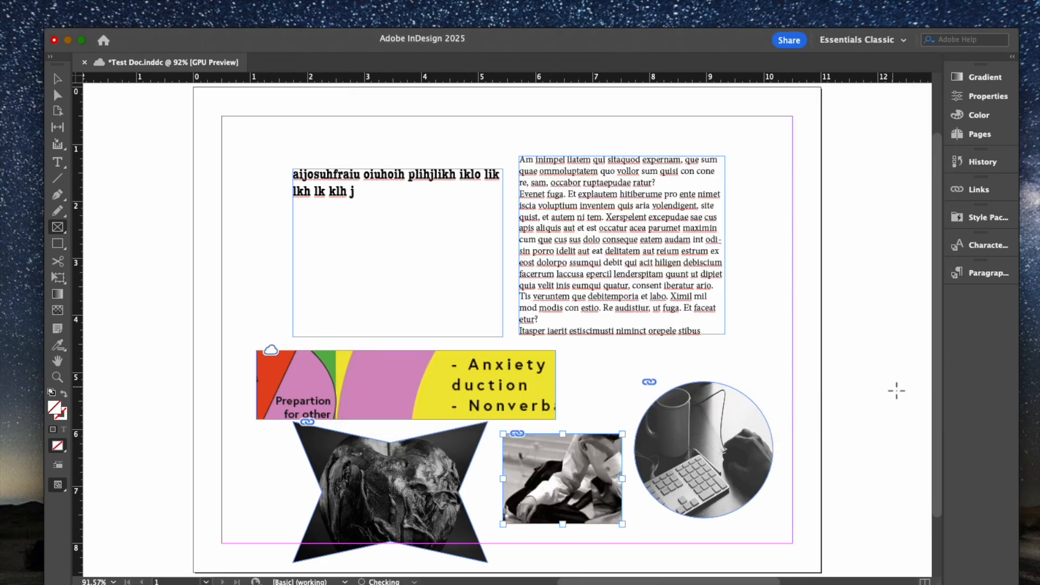